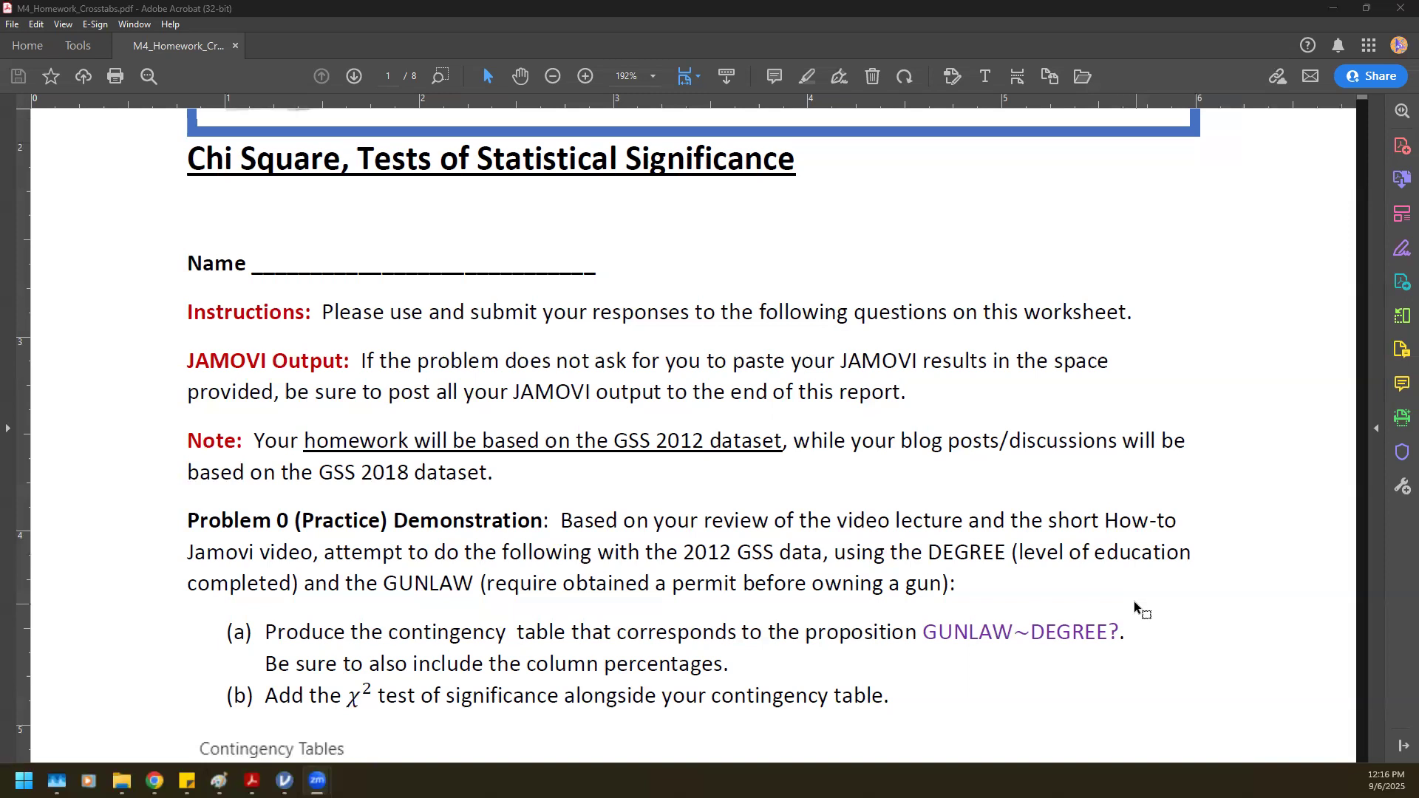
# Read Problem 0's instructions and example contingency table output in the homework PDF.
pyautogui.scroll(-2, 1133, 600)
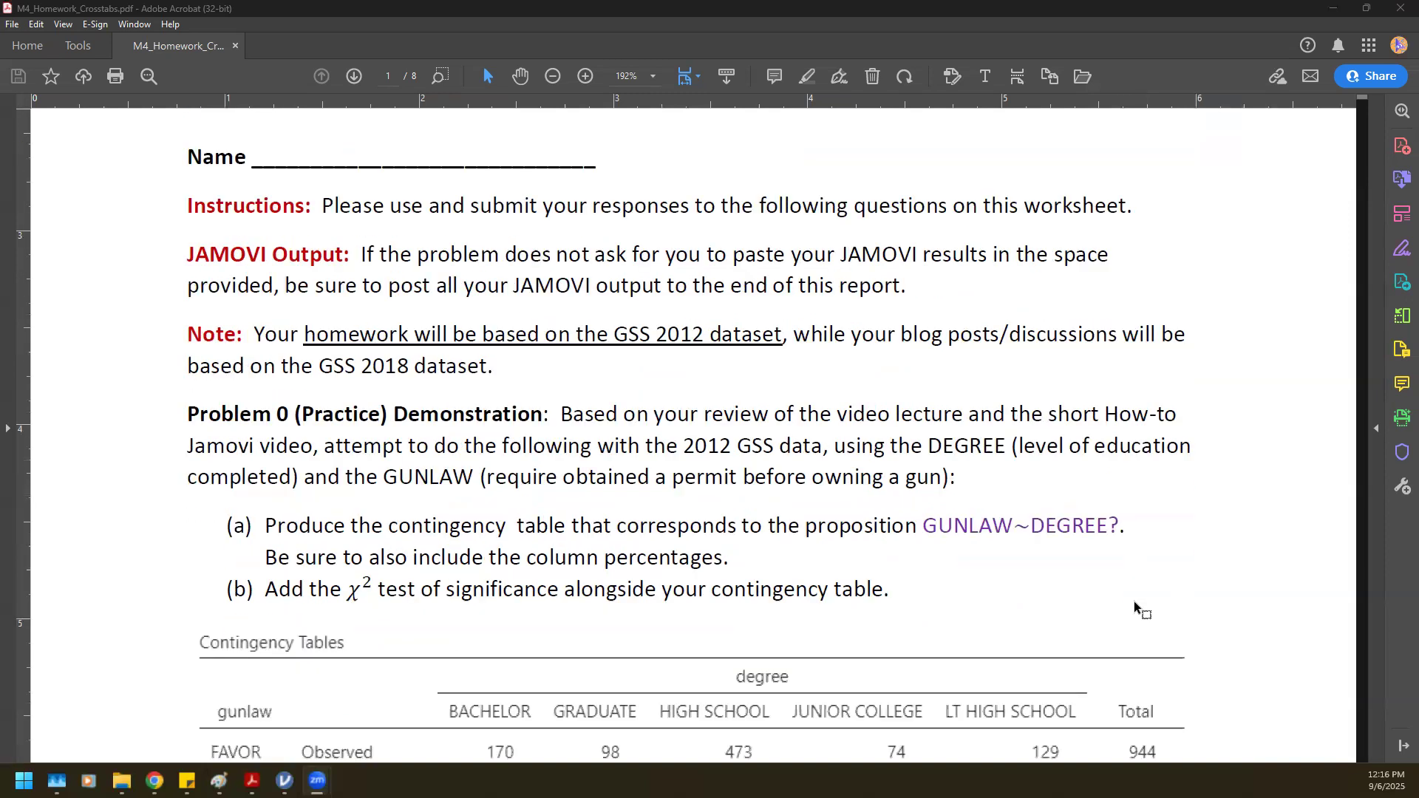
pyautogui.scroll(-6, 1133, 600)
pyautogui.scroll(-1, 515, 574)
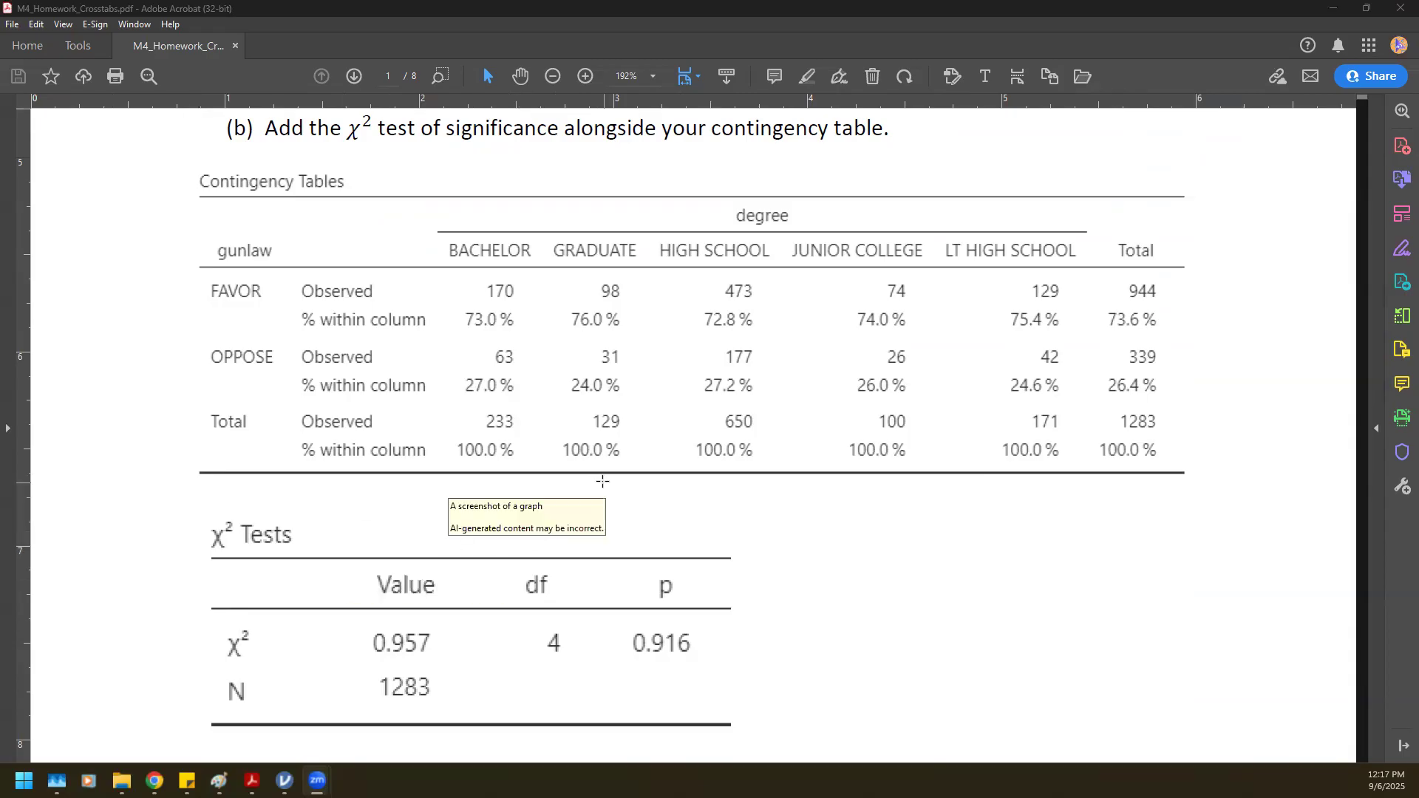
pyautogui.click(1331, 11)
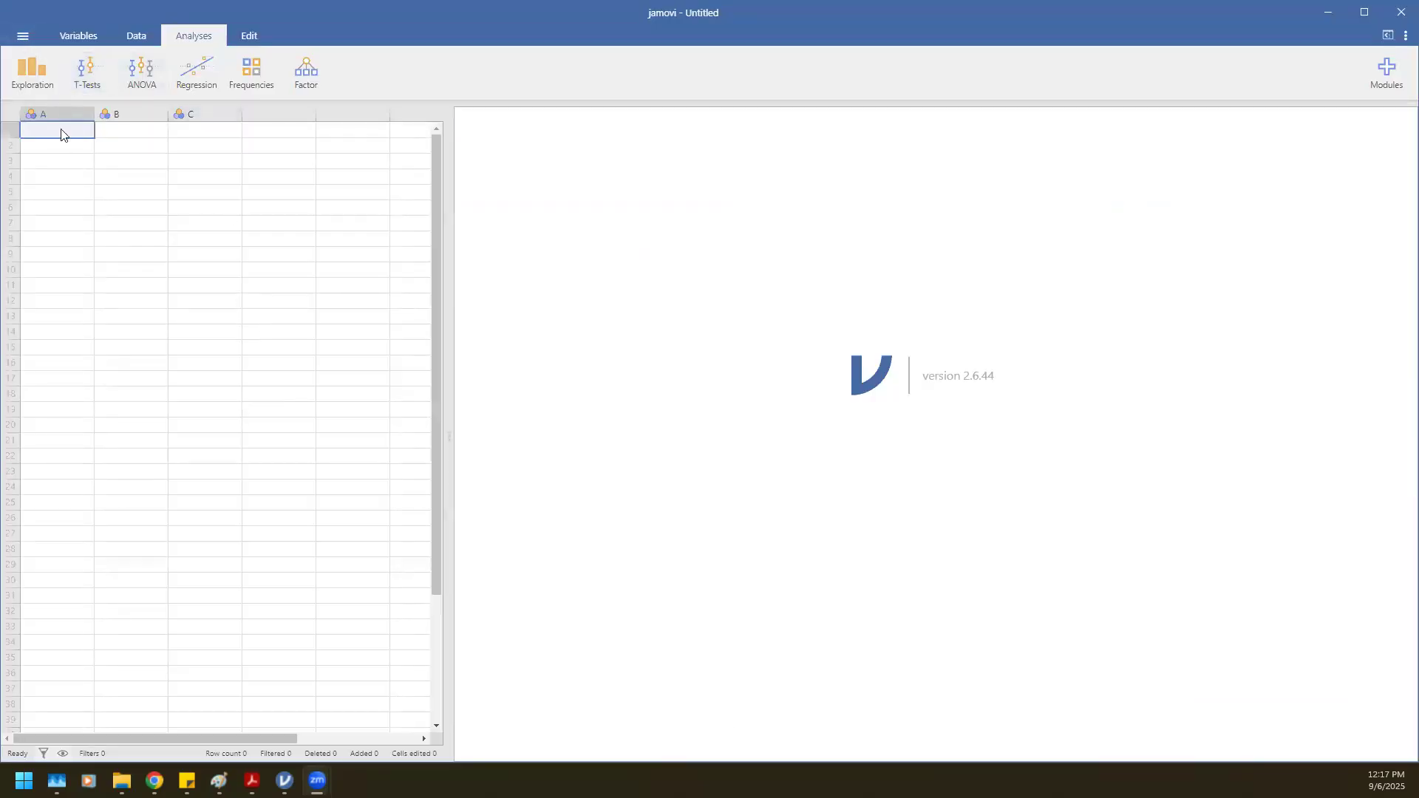
# Open the 2012GSS-A-MS data file from the SOC 232 Data folder and maximize the window.
pyautogui.click(20, 40)
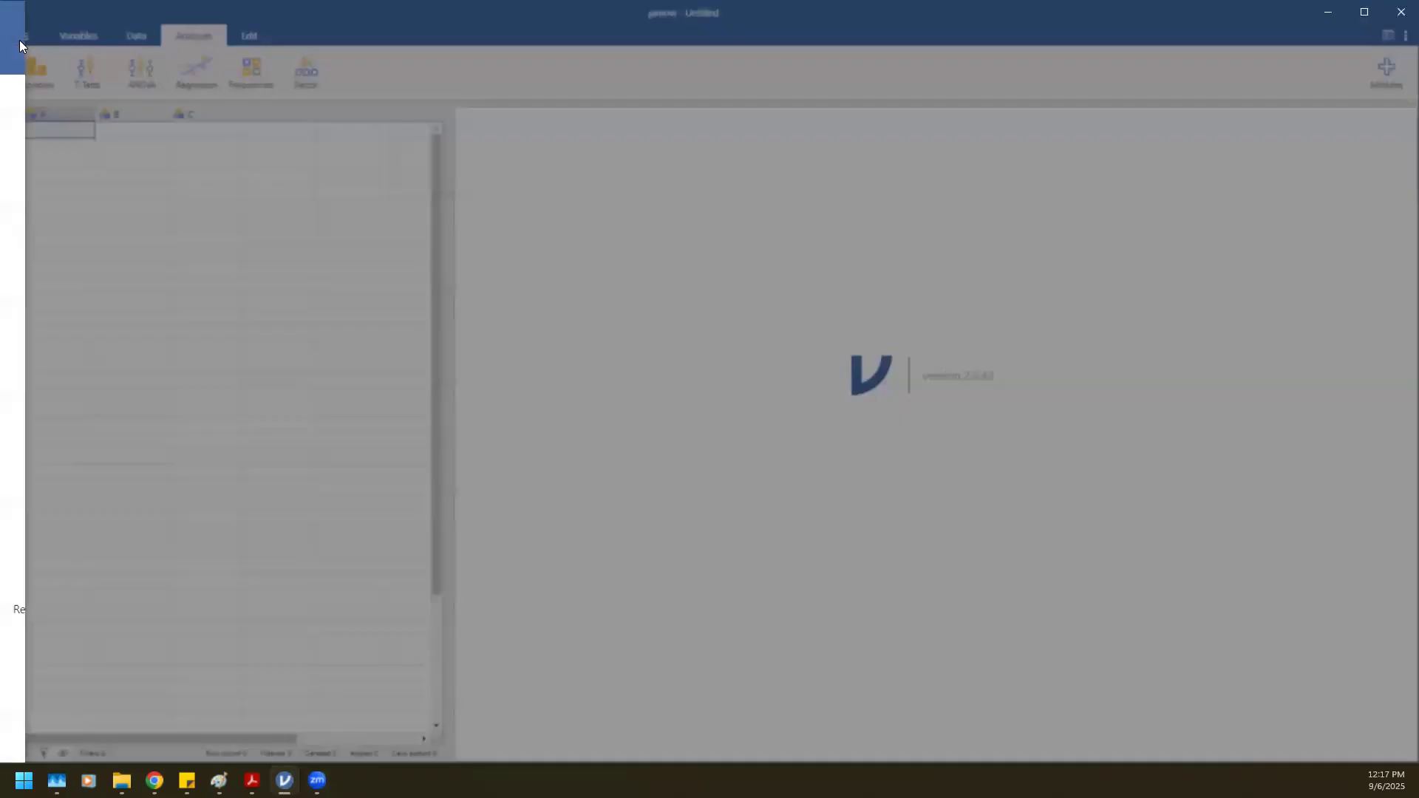
pyautogui.click(35, 148)
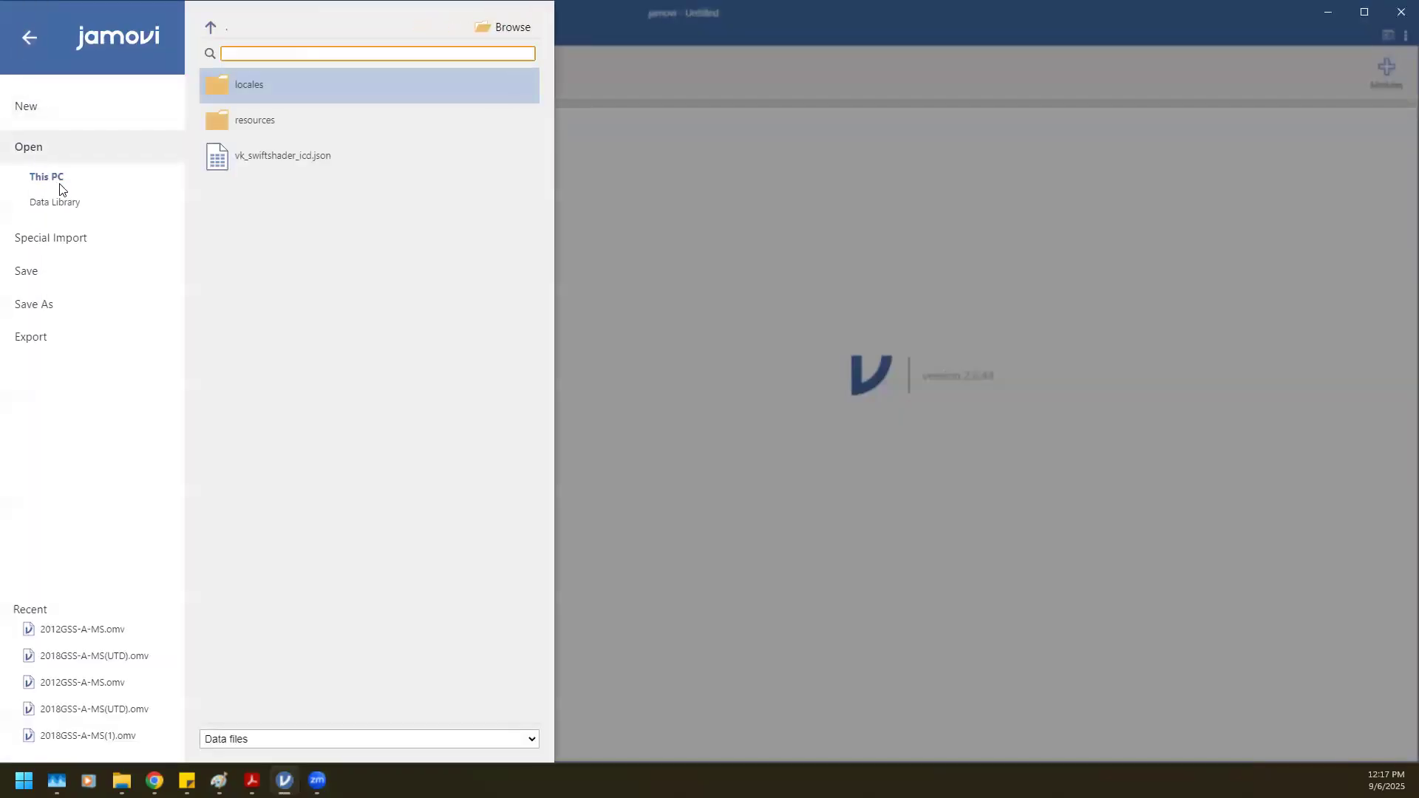
pyautogui.click(526, 25)
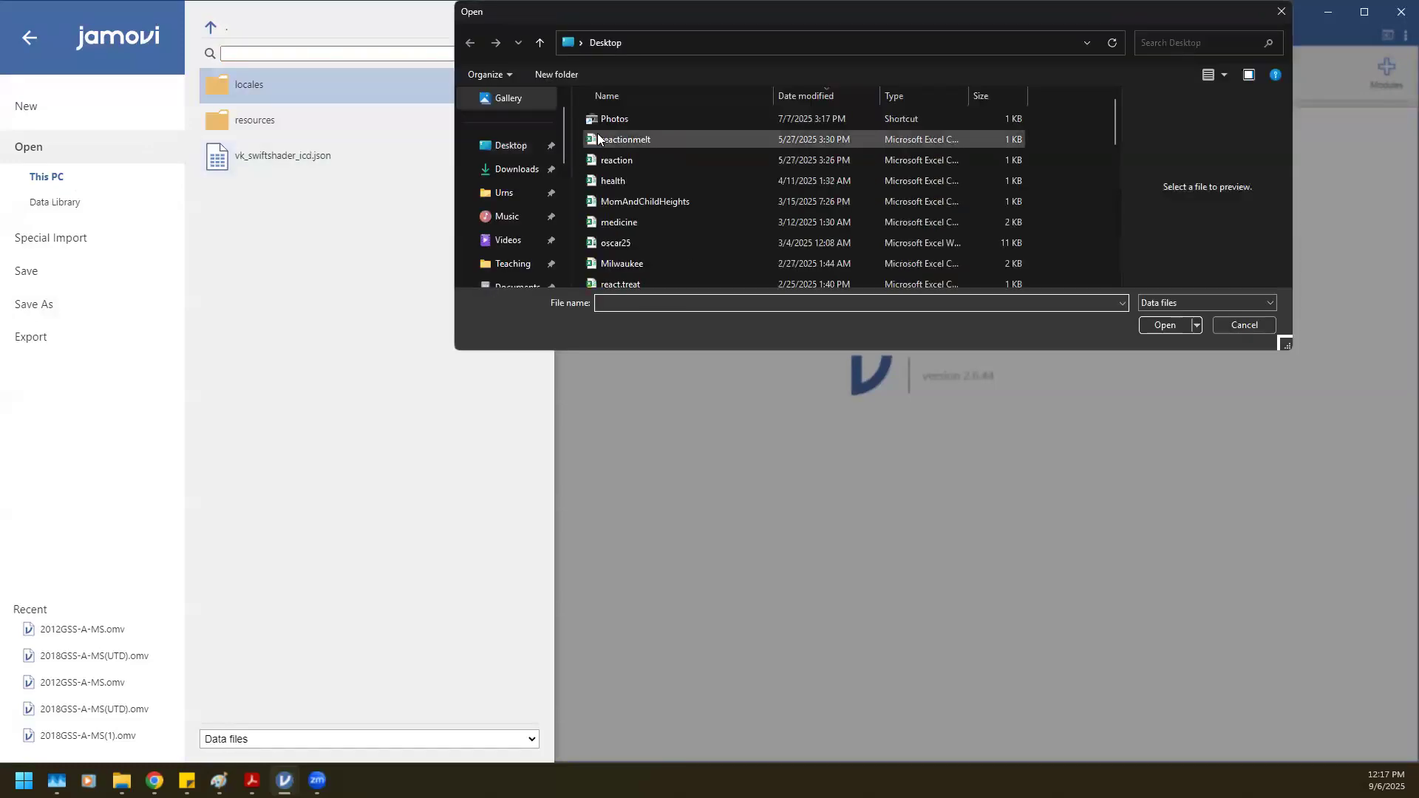
pyautogui.scroll(-2, 488, 251)
pyautogui.click(508, 216)
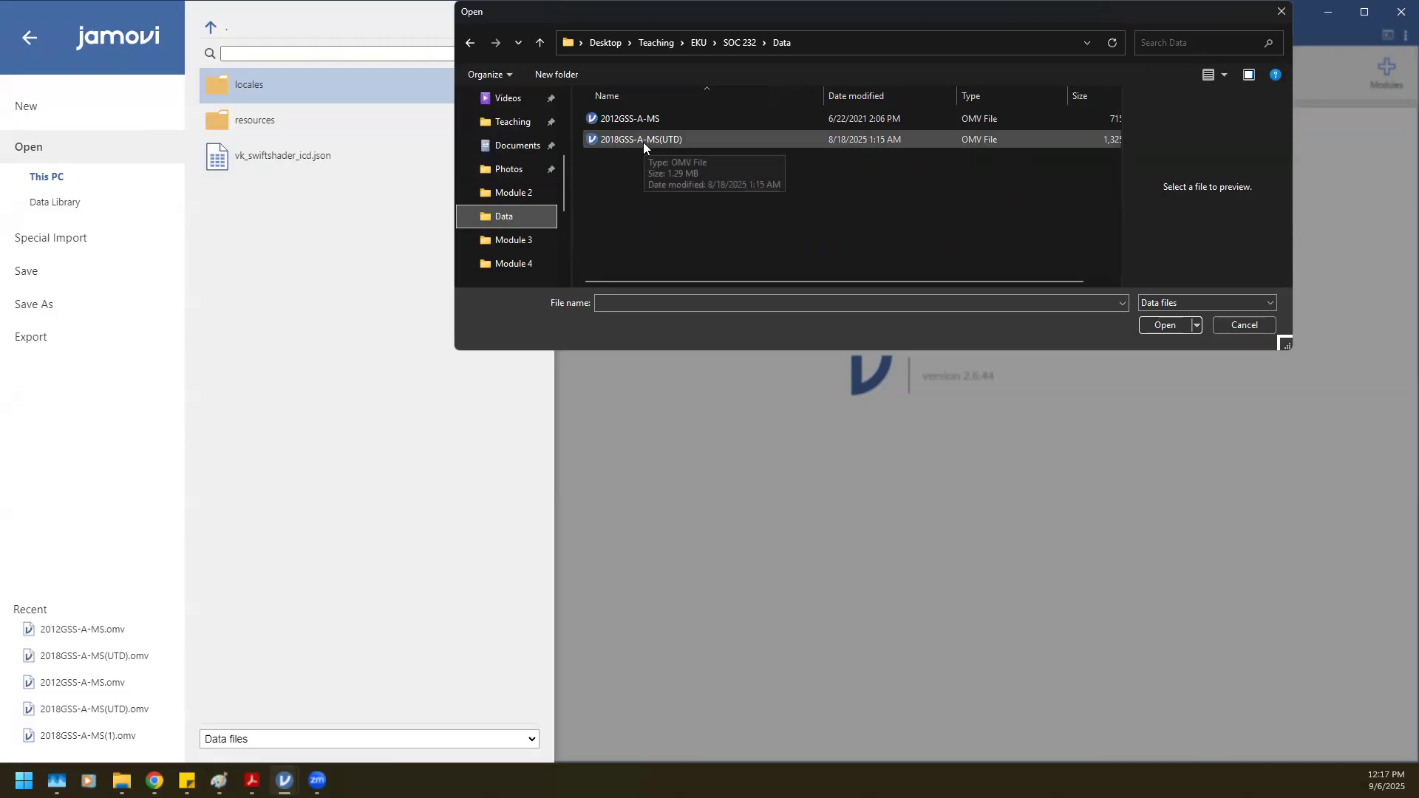
pyautogui.click(642, 117)
pyautogui.click(1150, 319)
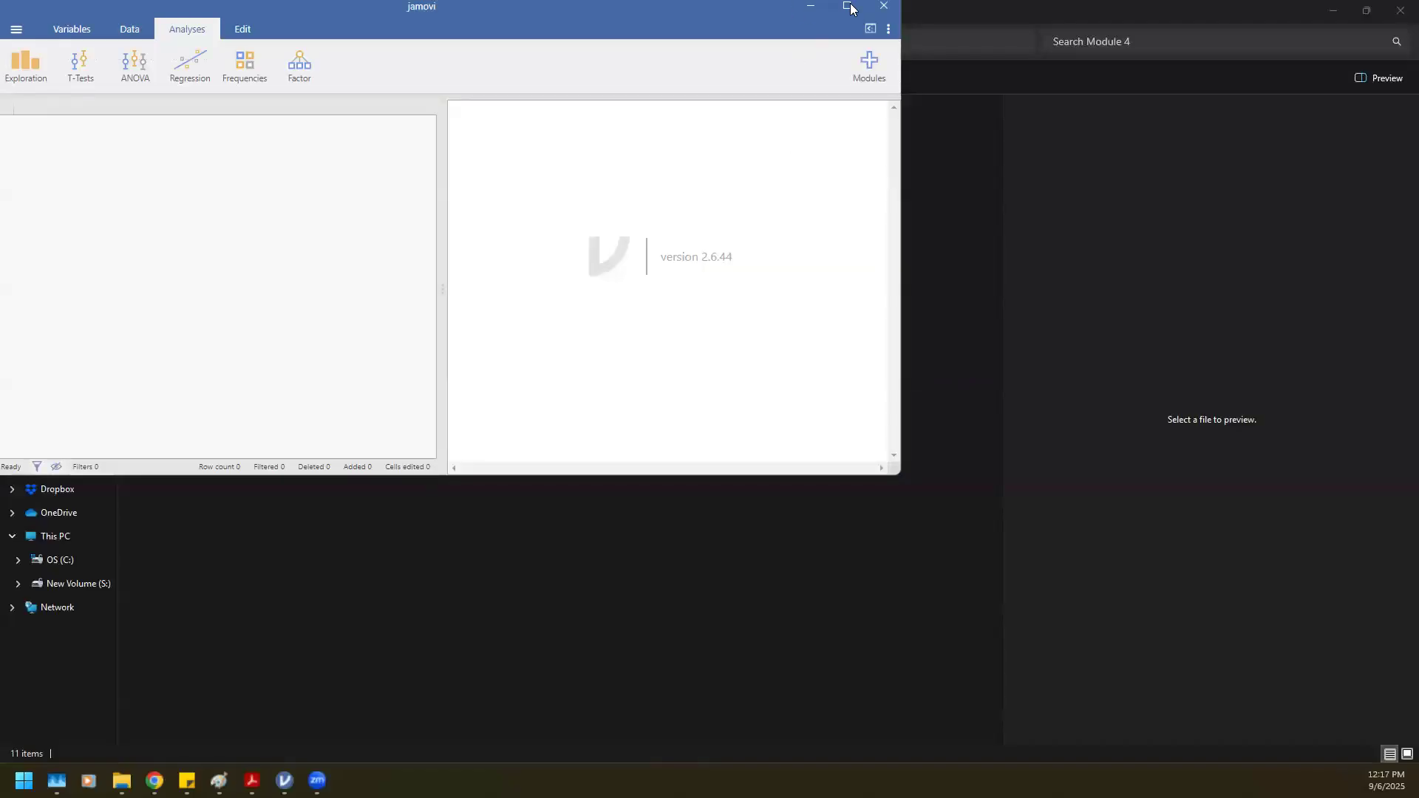
pyautogui.click(847, 7)
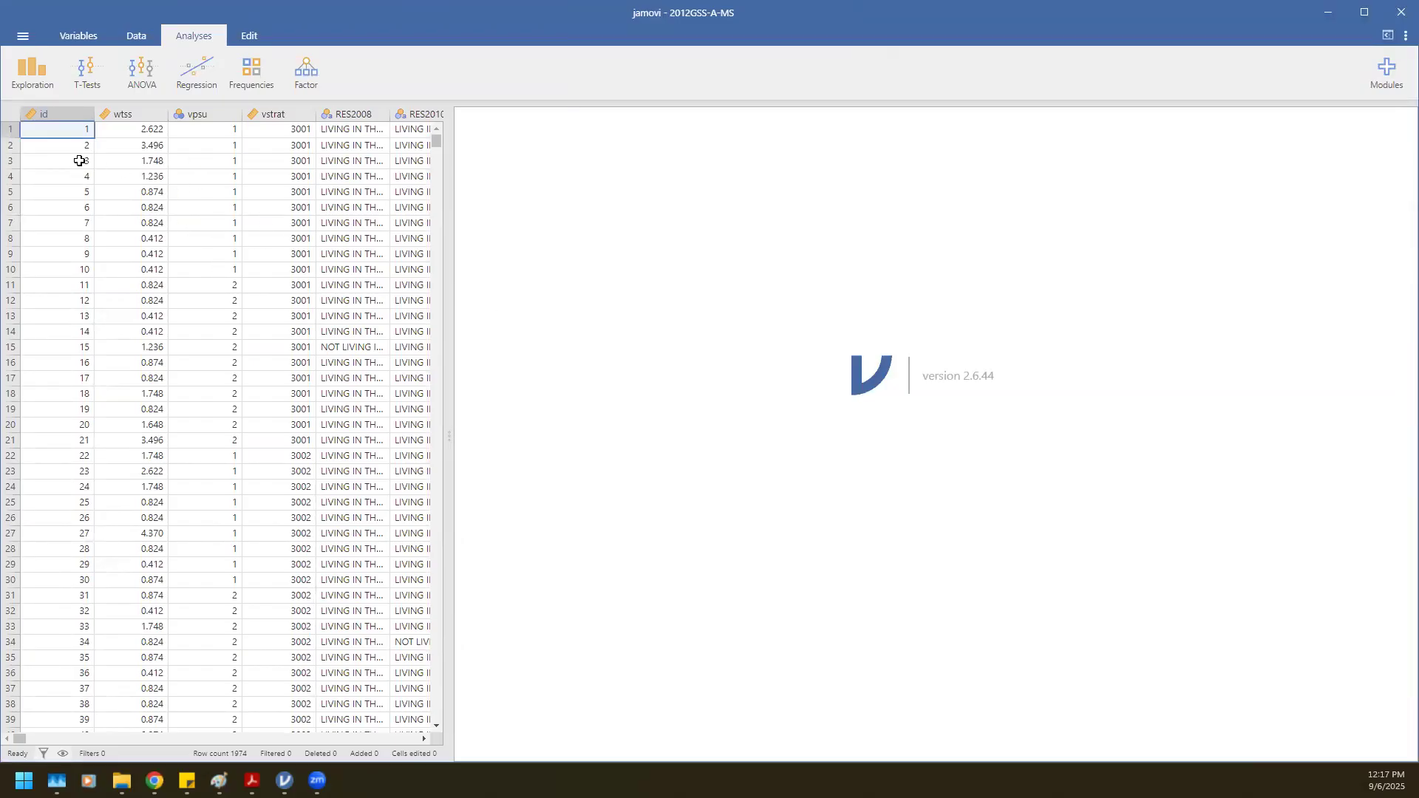
# Start a Descriptives analysis and add the gunlaw variable to it.
pyautogui.click(39, 76)
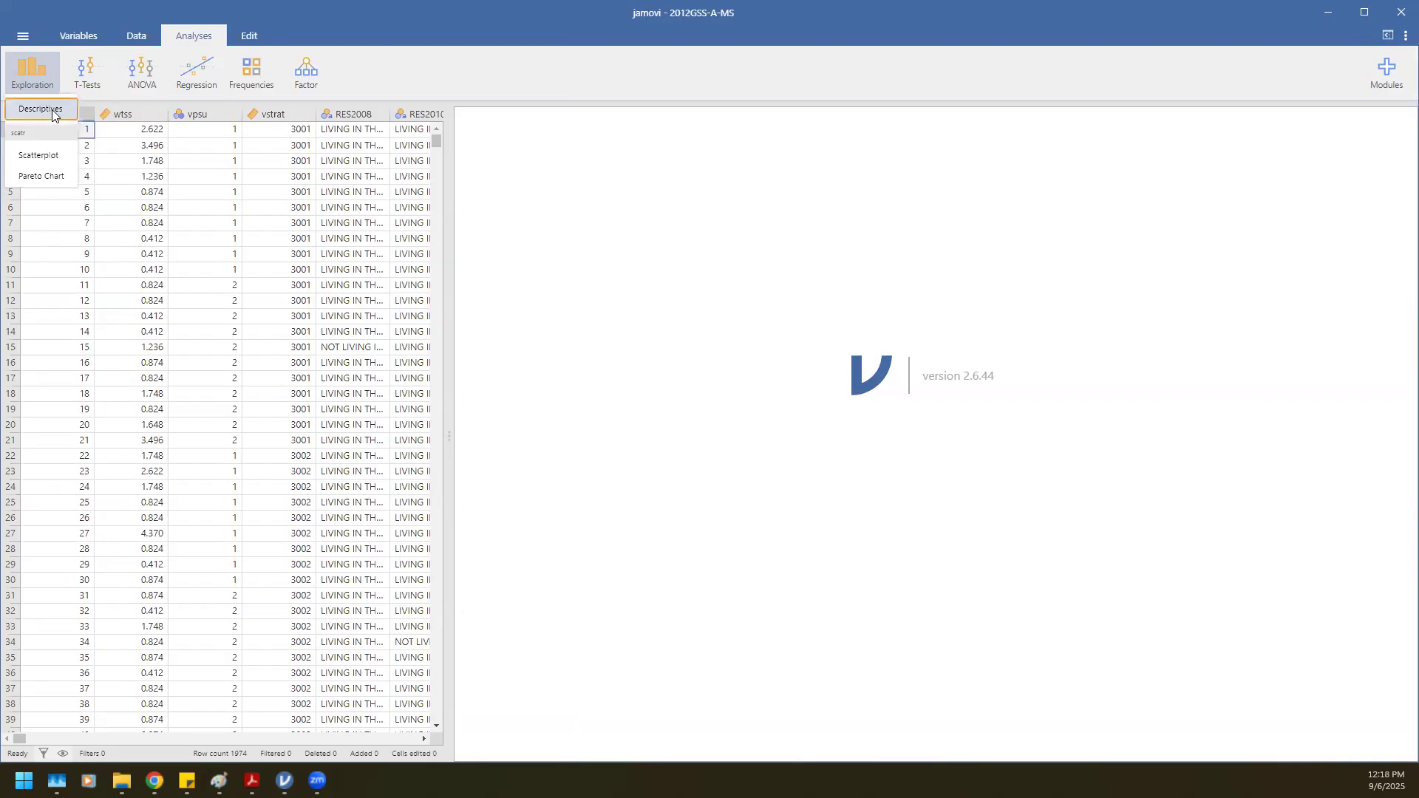
pyautogui.click(52, 109)
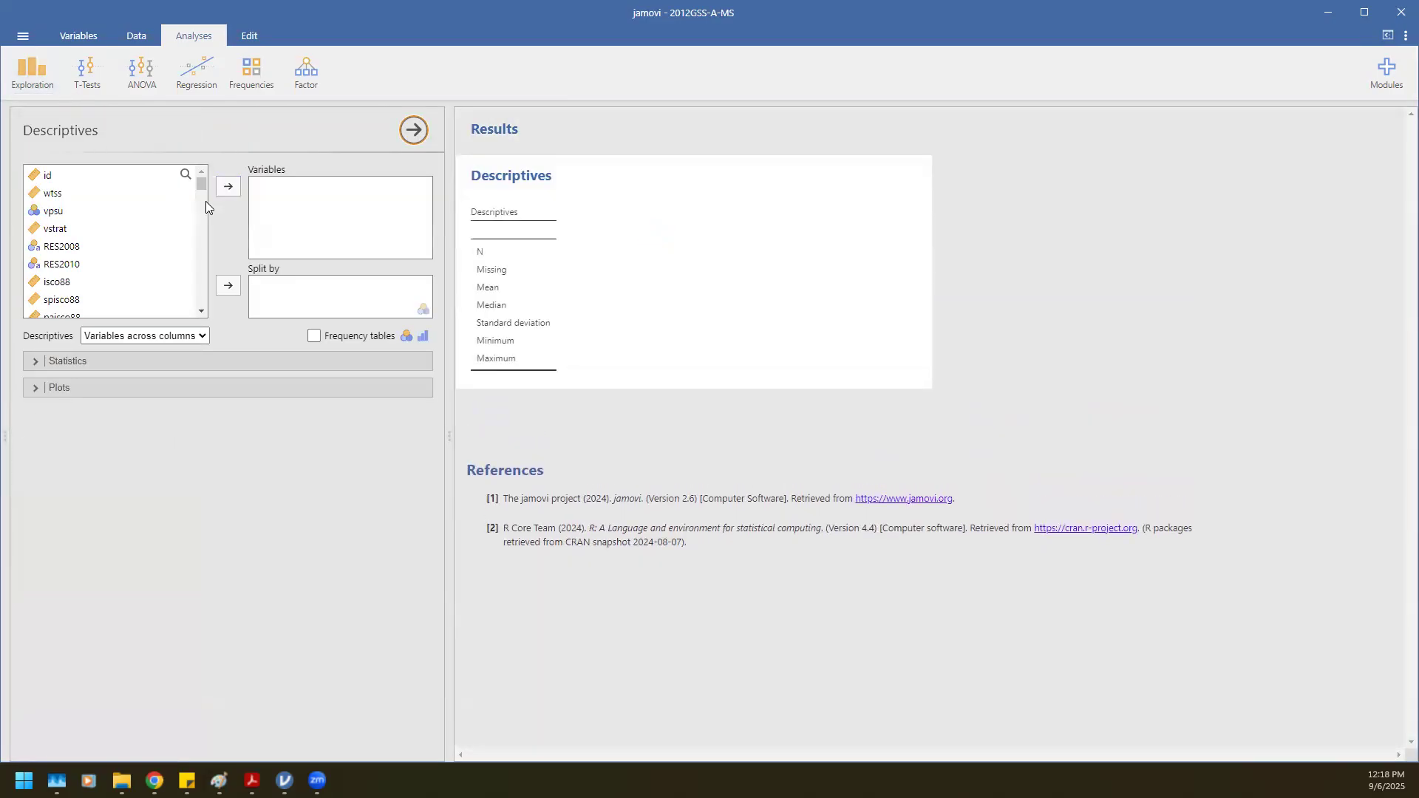
pyautogui.click(186, 175)
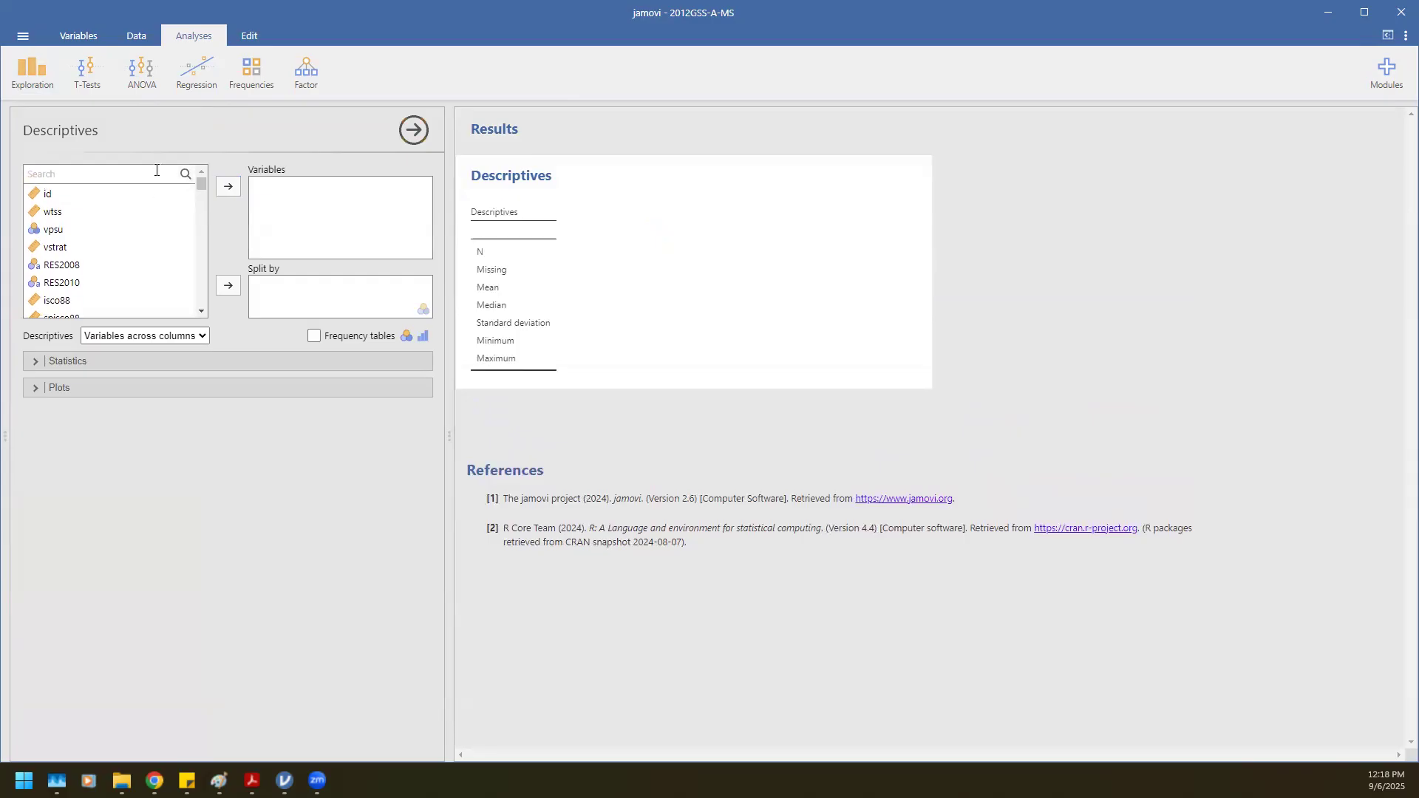
pyautogui.write('gunlaws')
pyautogui.scroll(-1, 129, 263)
pyautogui.scroll(1, 129, 263)
pyautogui.click(74, 170)
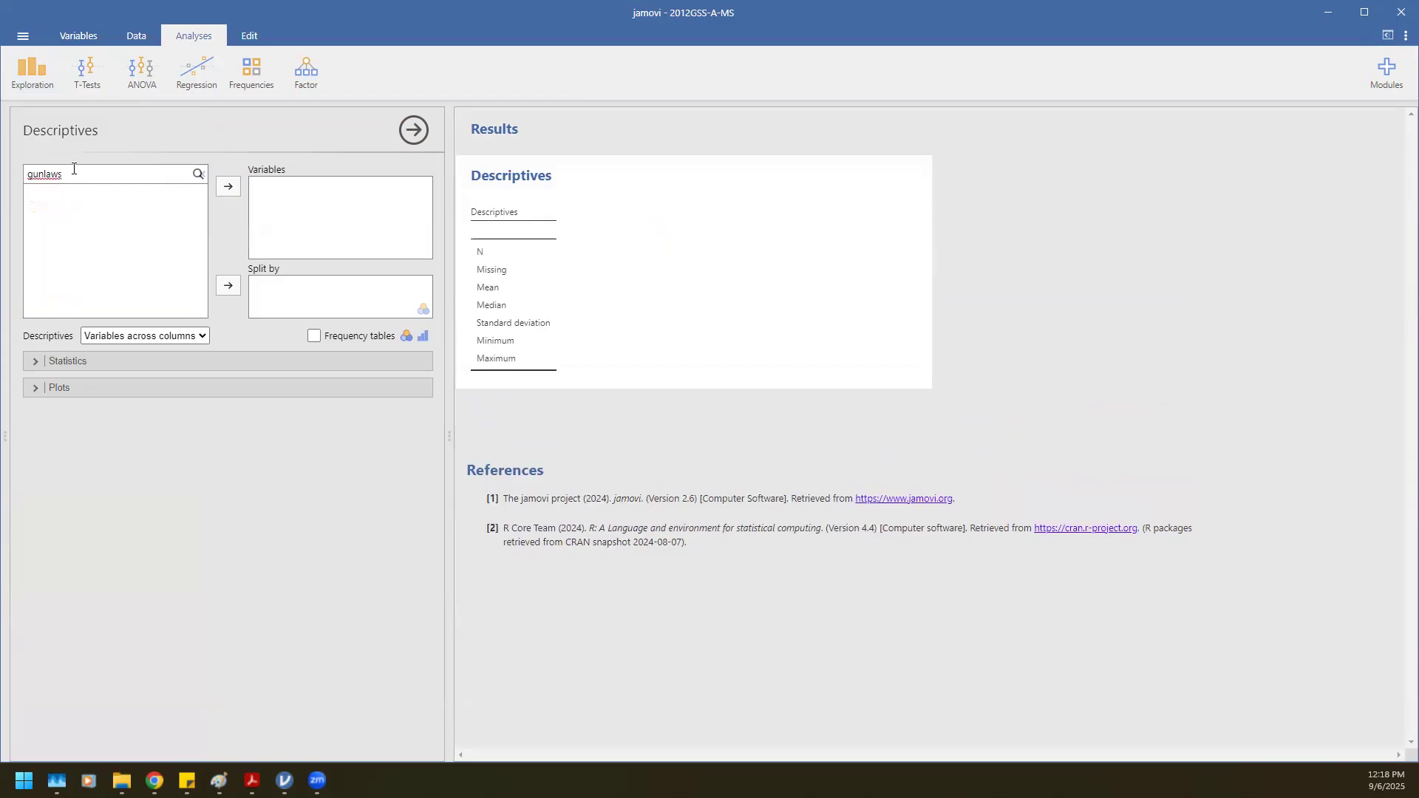
pyautogui.press('BackSpace')
pyautogui.click(66, 190)
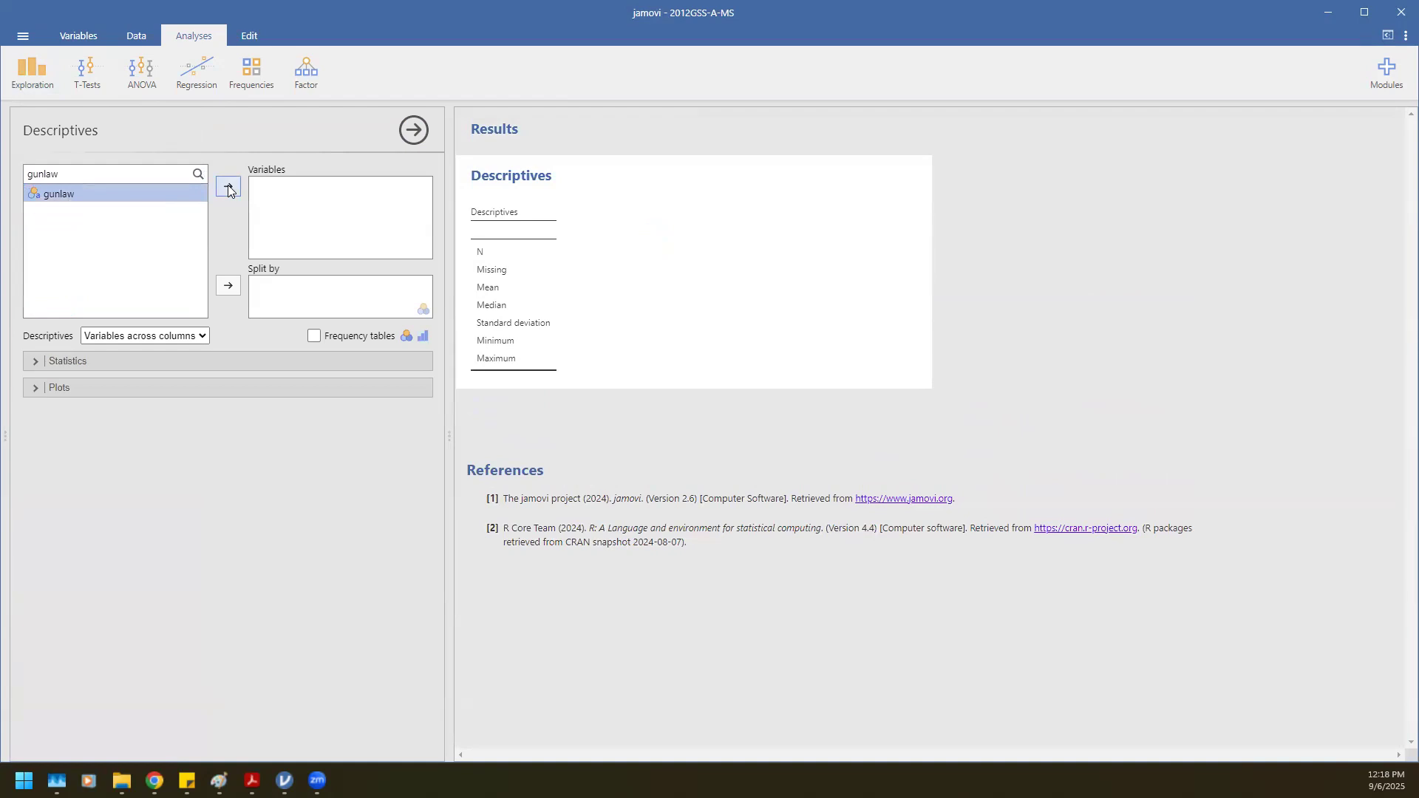
pyautogui.click(227, 186)
# Add degree as a second descriptives variable, enable frequency tables, and close the options.
pyautogui.doubleClick(104, 178)
pyautogui.write('degree')
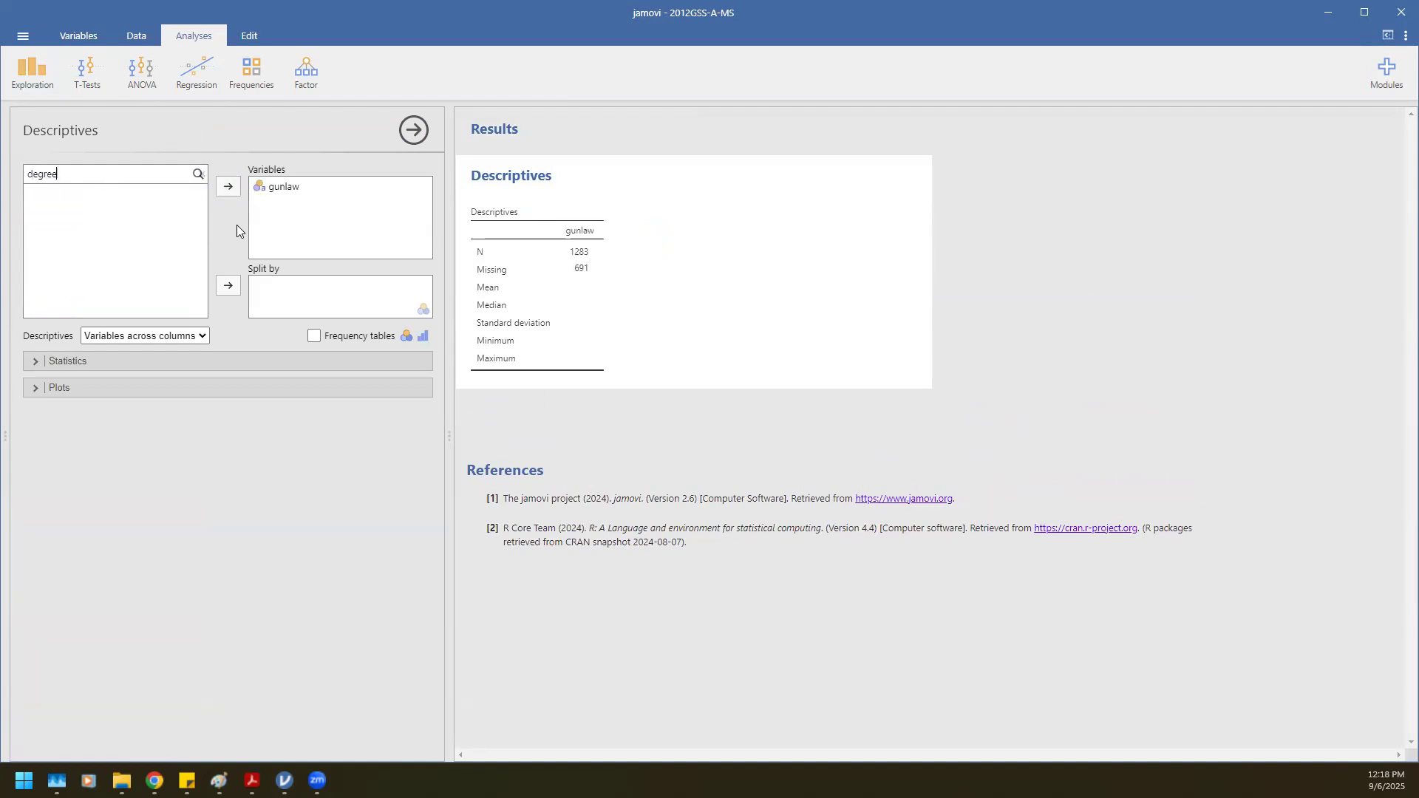
pyautogui.click(153, 197)
pyautogui.click(228, 185)
pyautogui.click(313, 336)
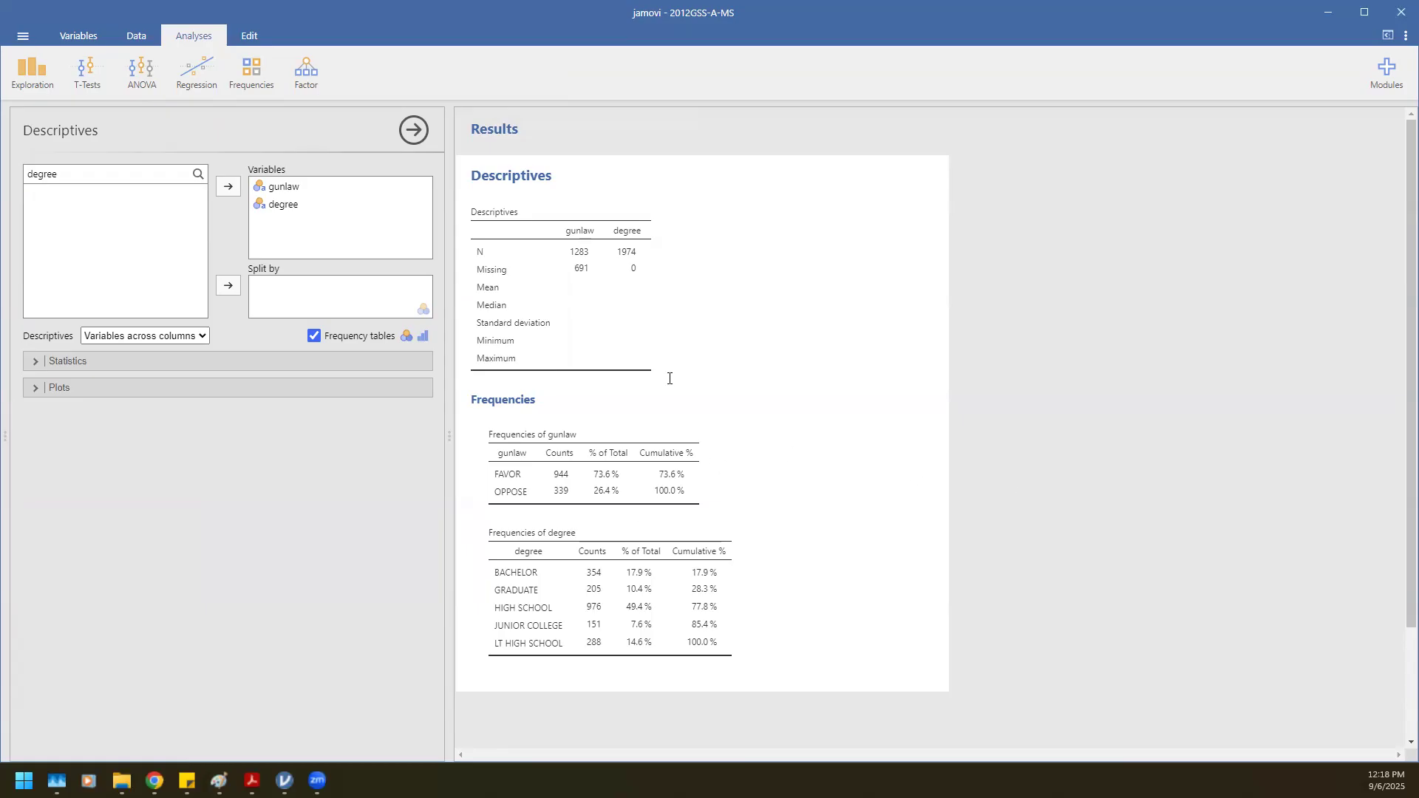
pyautogui.click(415, 130)
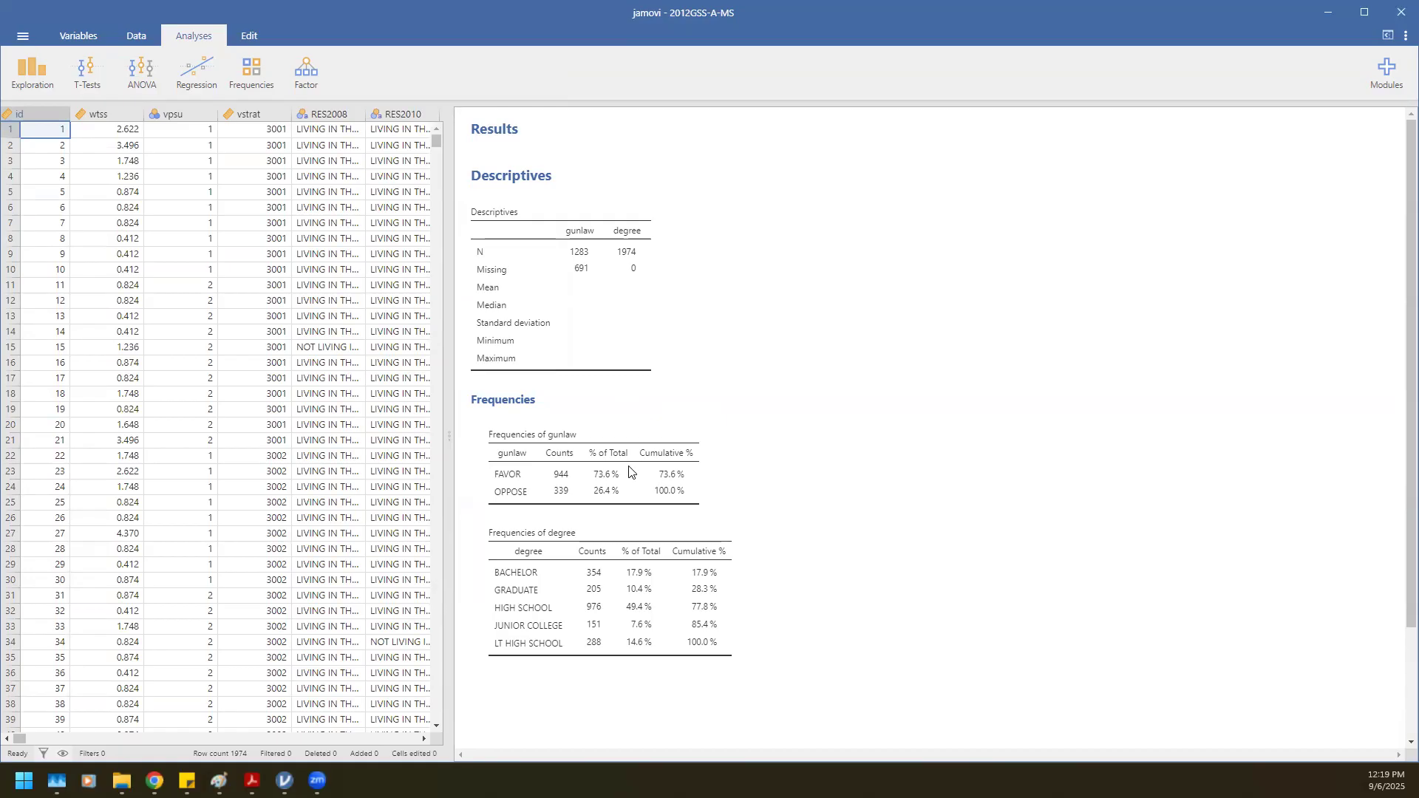
# Create an Independent Samples contingency table analysis with gunlaw as the row variable.
pyautogui.click(257, 69)
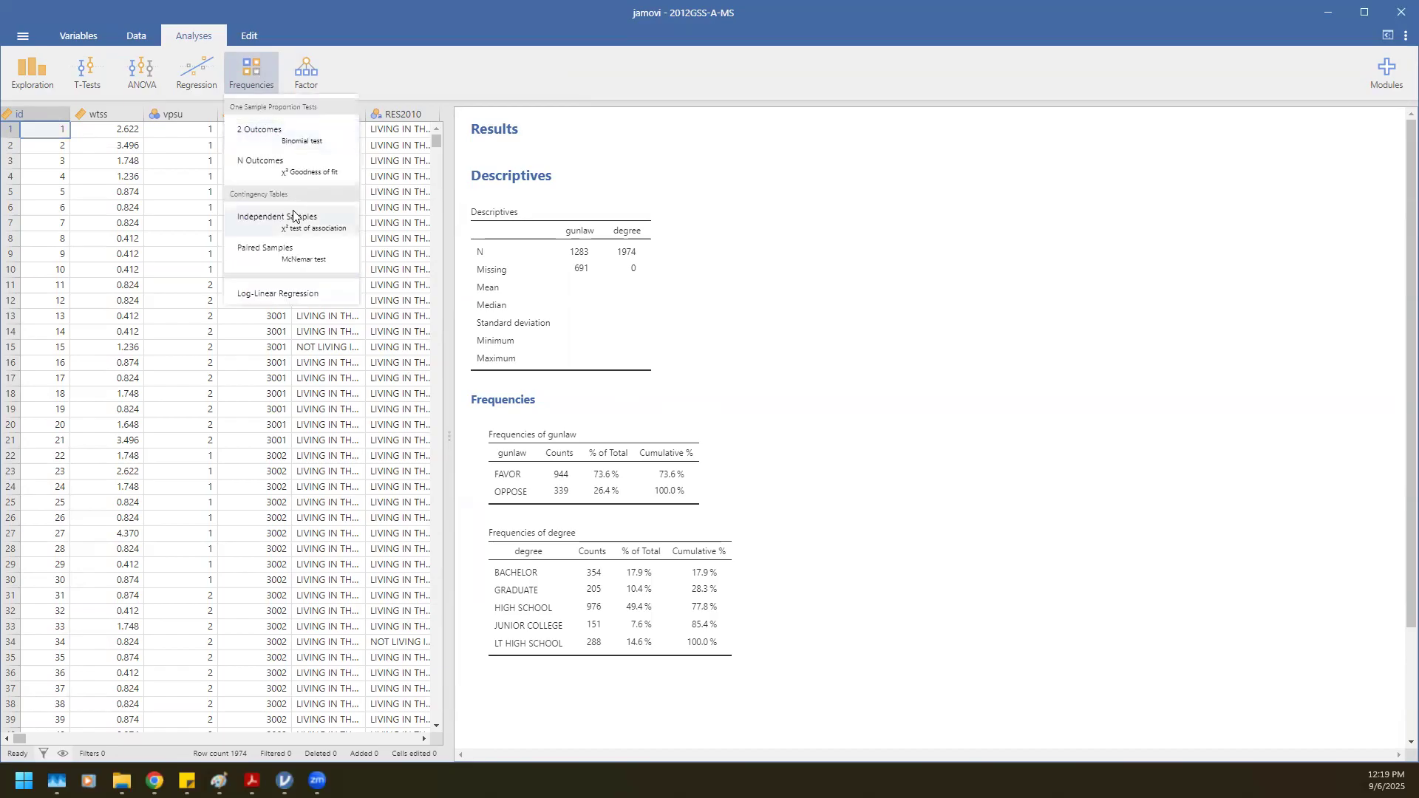
pyautogui.click(294, 216)
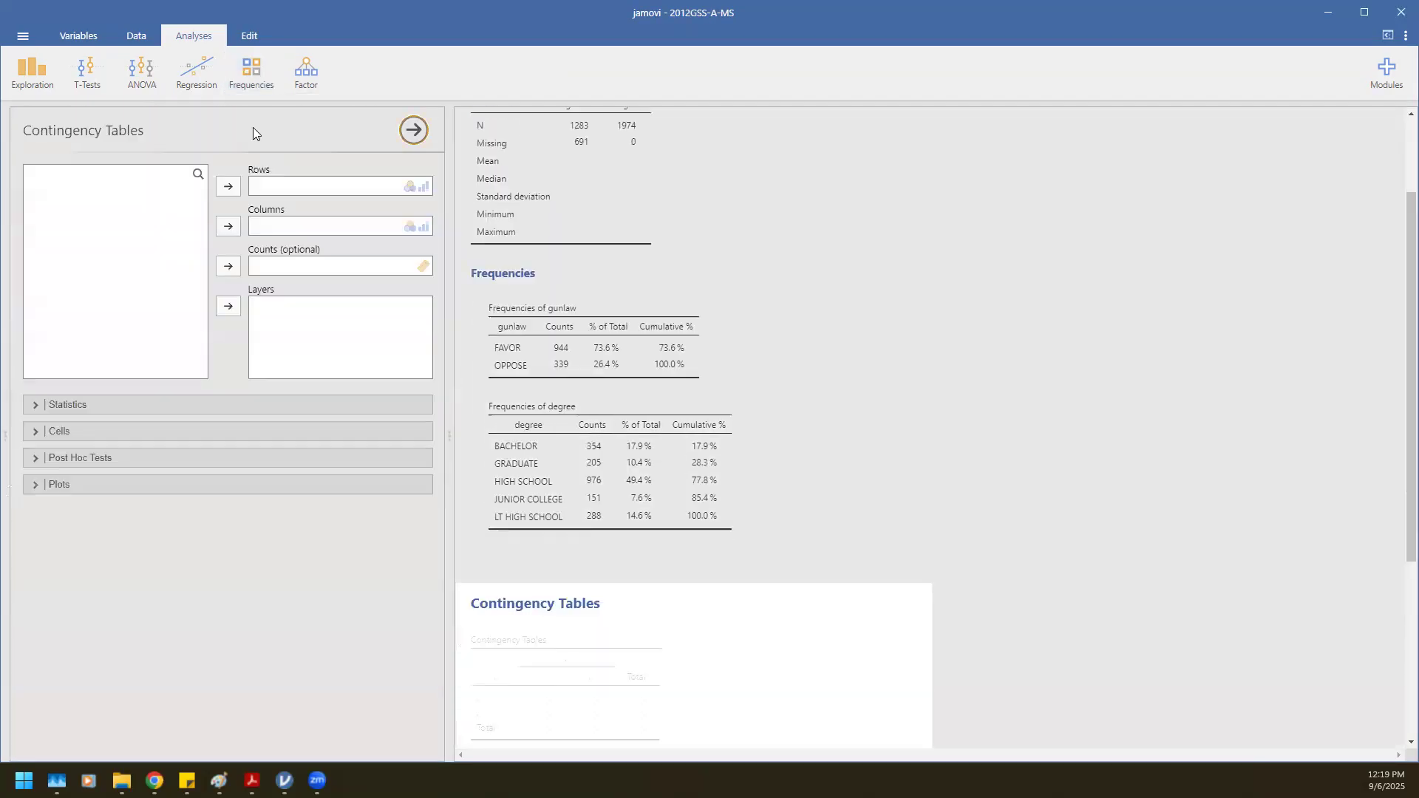
pyautogui.click(252, 72)
pyautogui.click(253, 74)
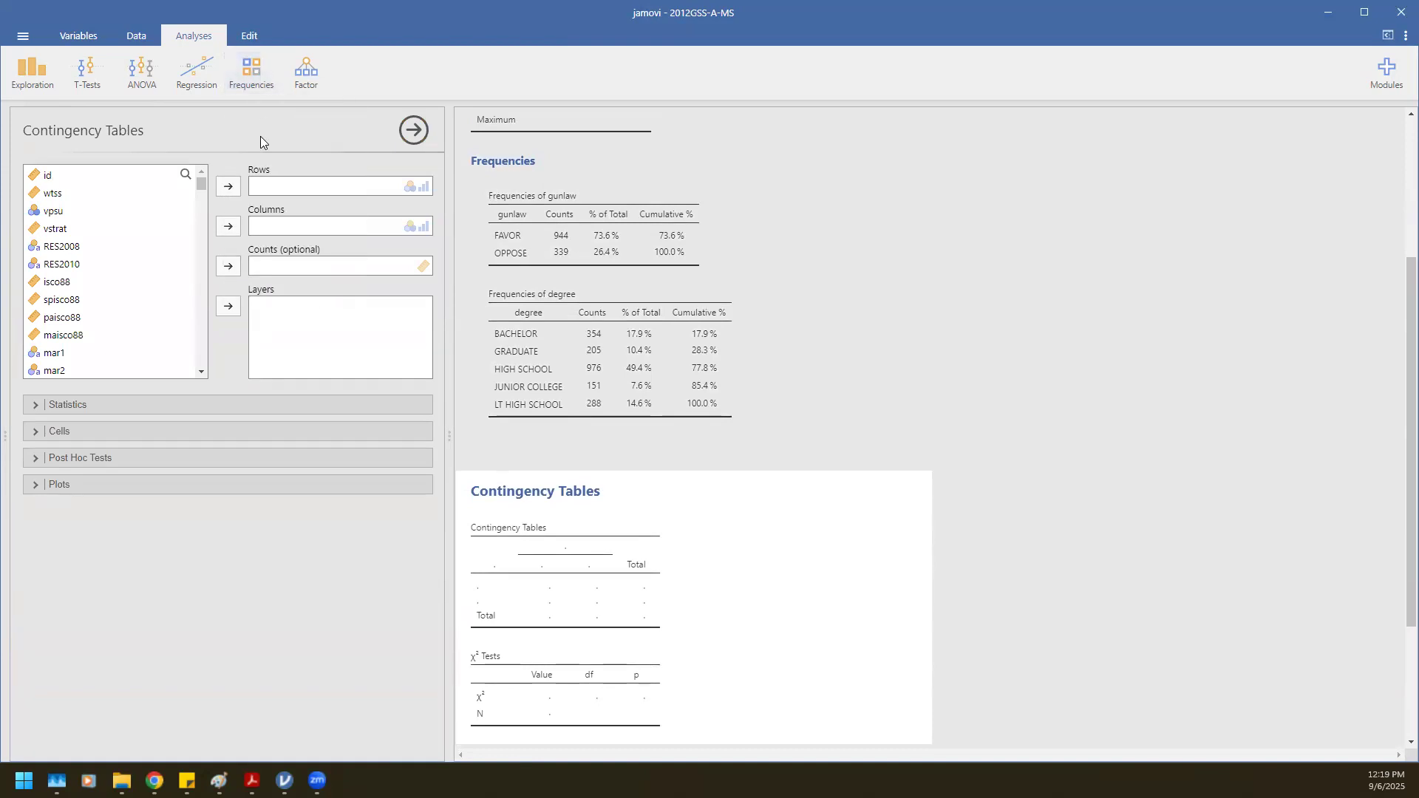
pyautogui.scroll(-3, 775, 365)
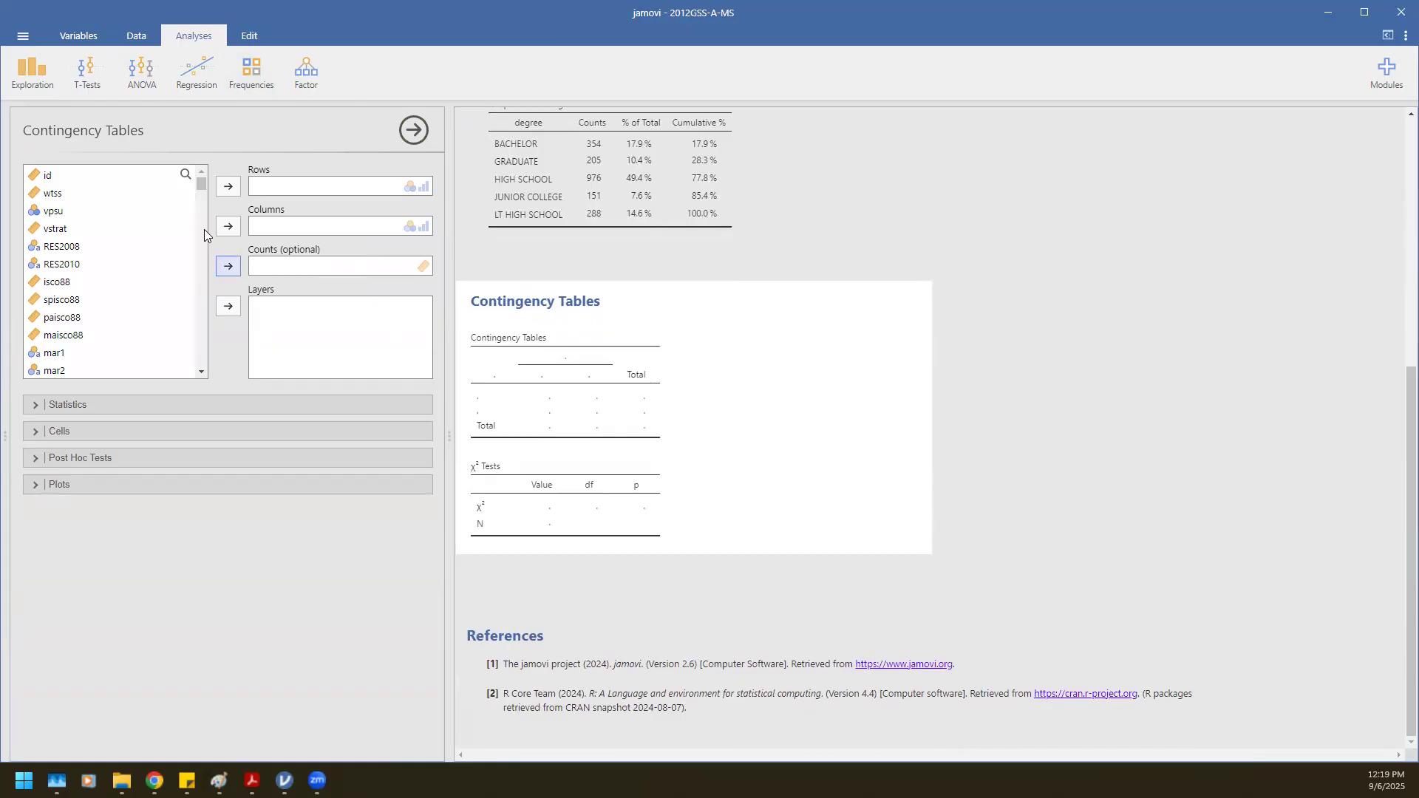
pyautogui.click(184, 175)
pyautogui.write('gunlaw')
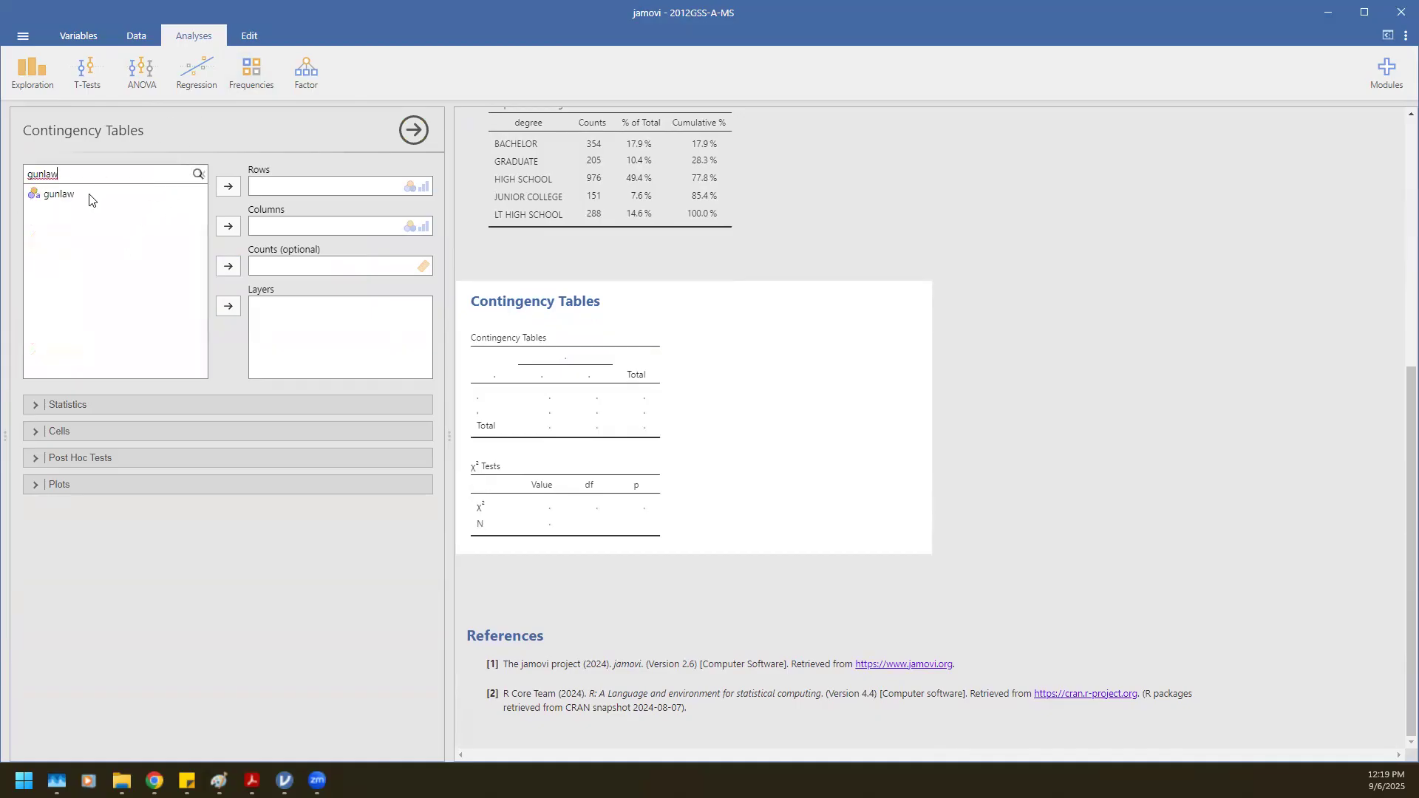
pyautogui.click(89, 195)
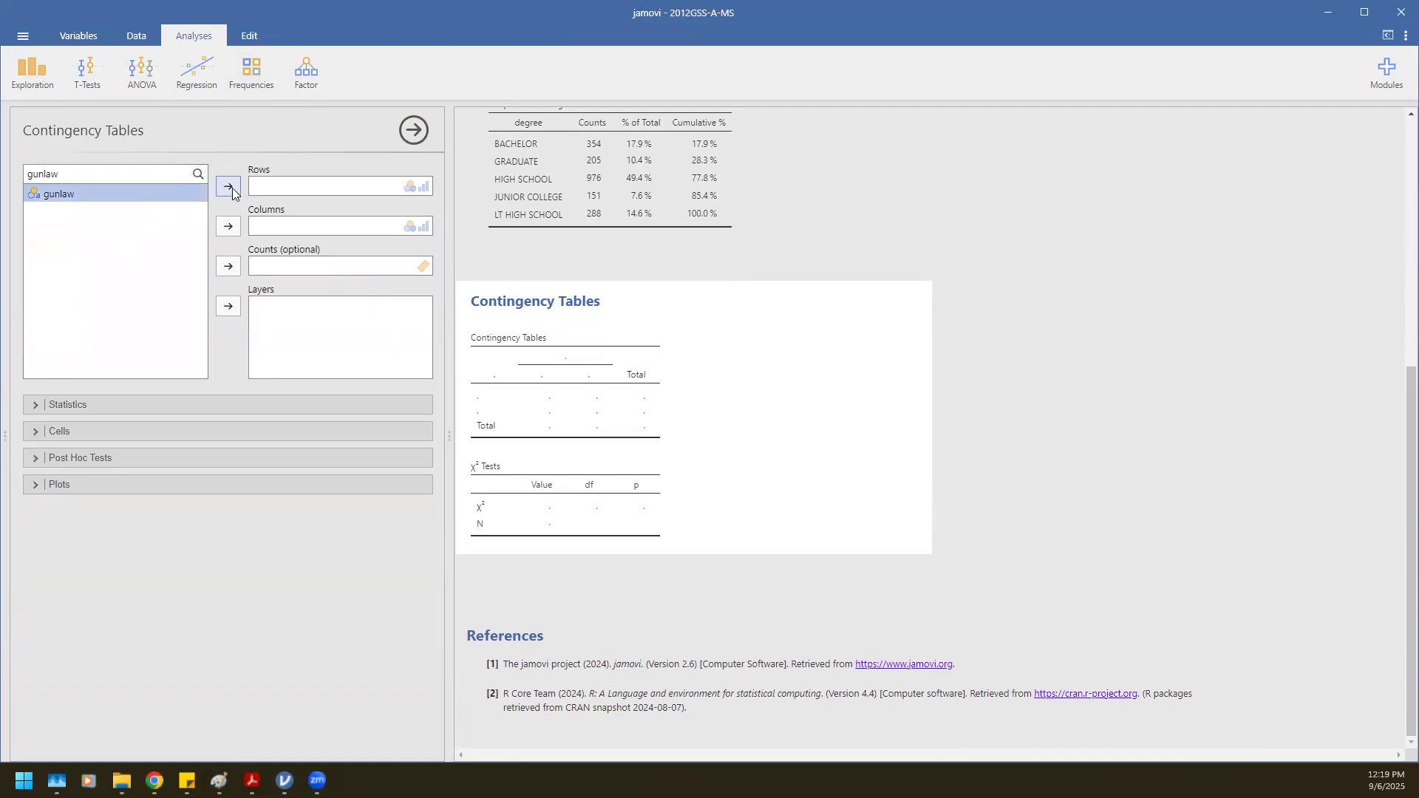
pyautogui.click(232, 188)
# Set degree as the column variable and enable column percentages in the cells options.
pyautogui.doubleClick(115, 174)
pyautogui.write('degree')
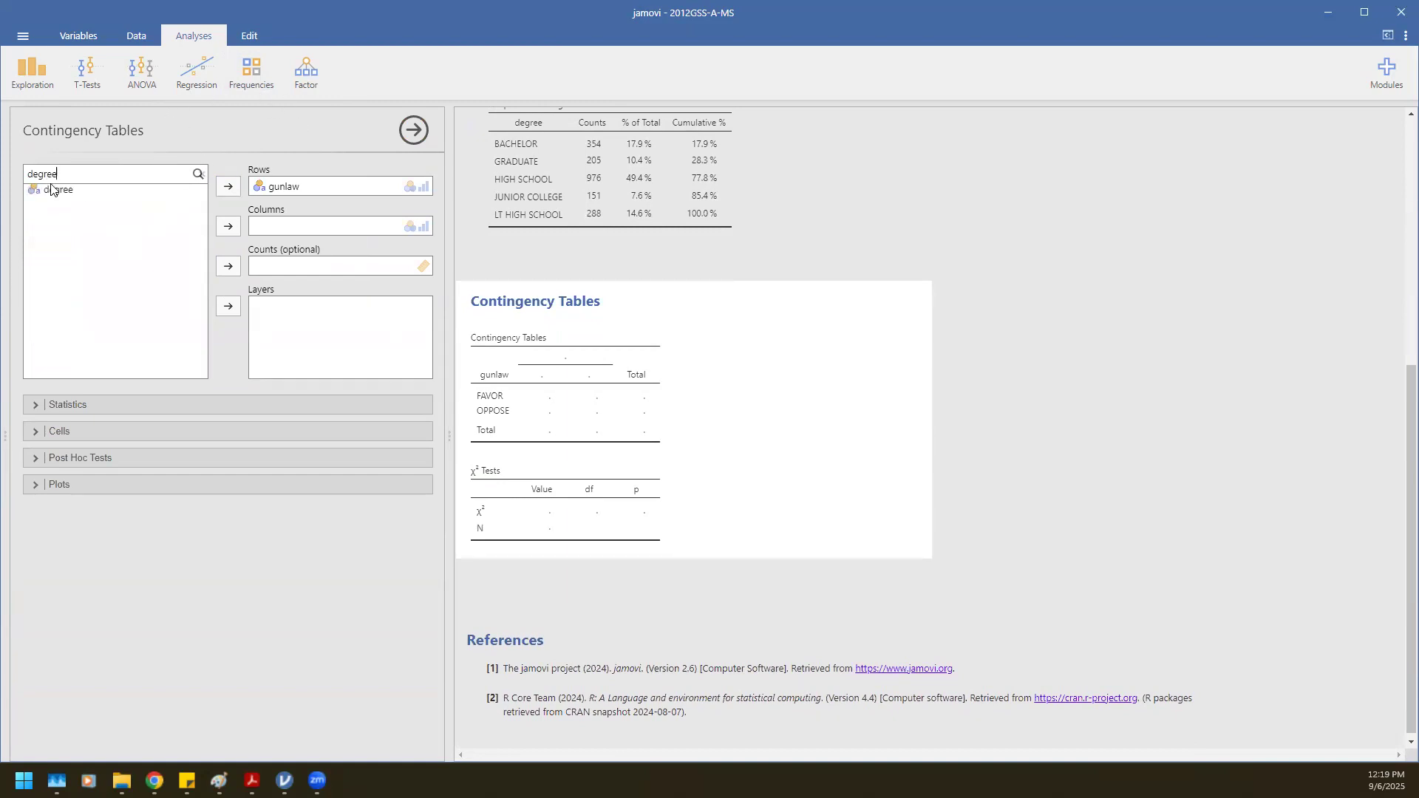
pyautogui.click(53, 192)
pyautogui.click(227, 227)
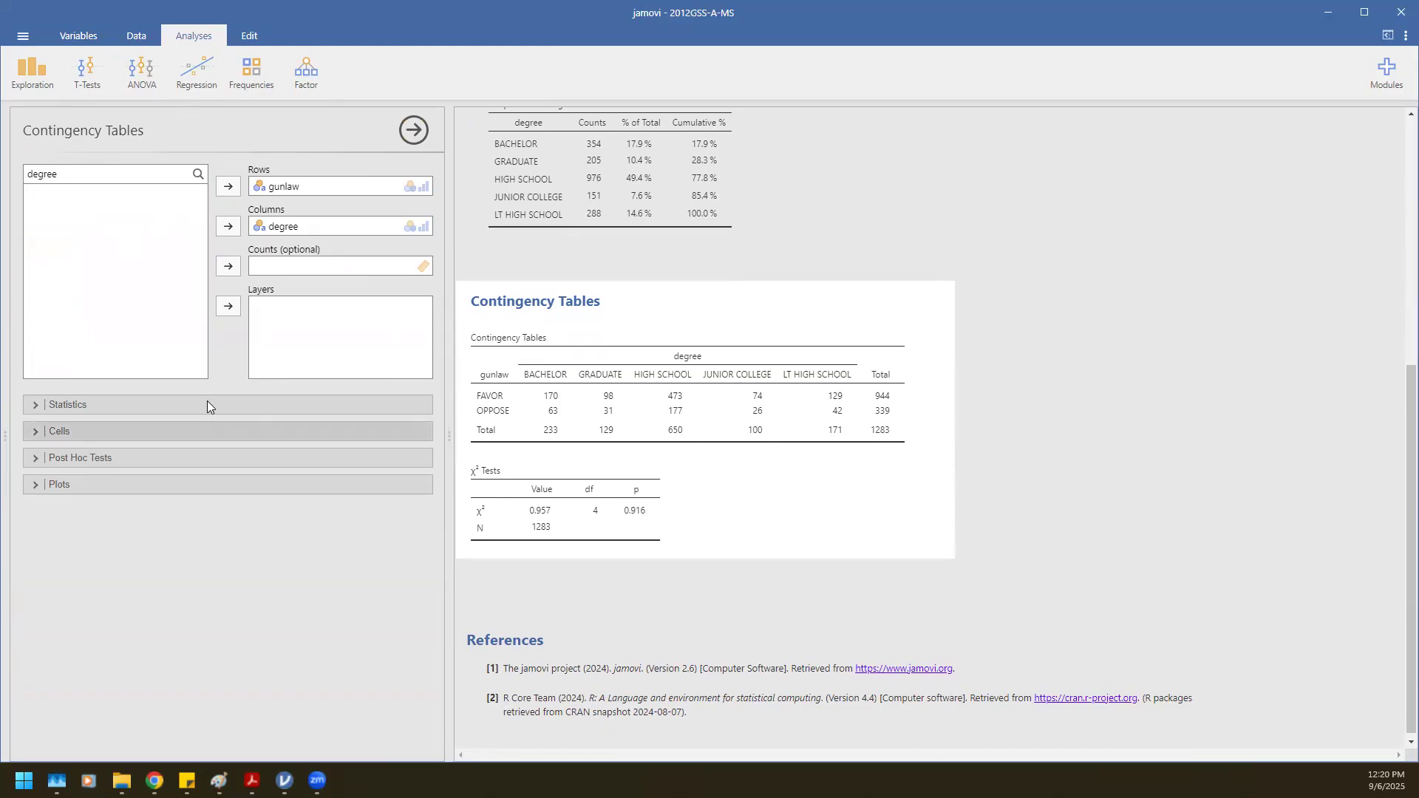
pyautogui.click(35, 431)
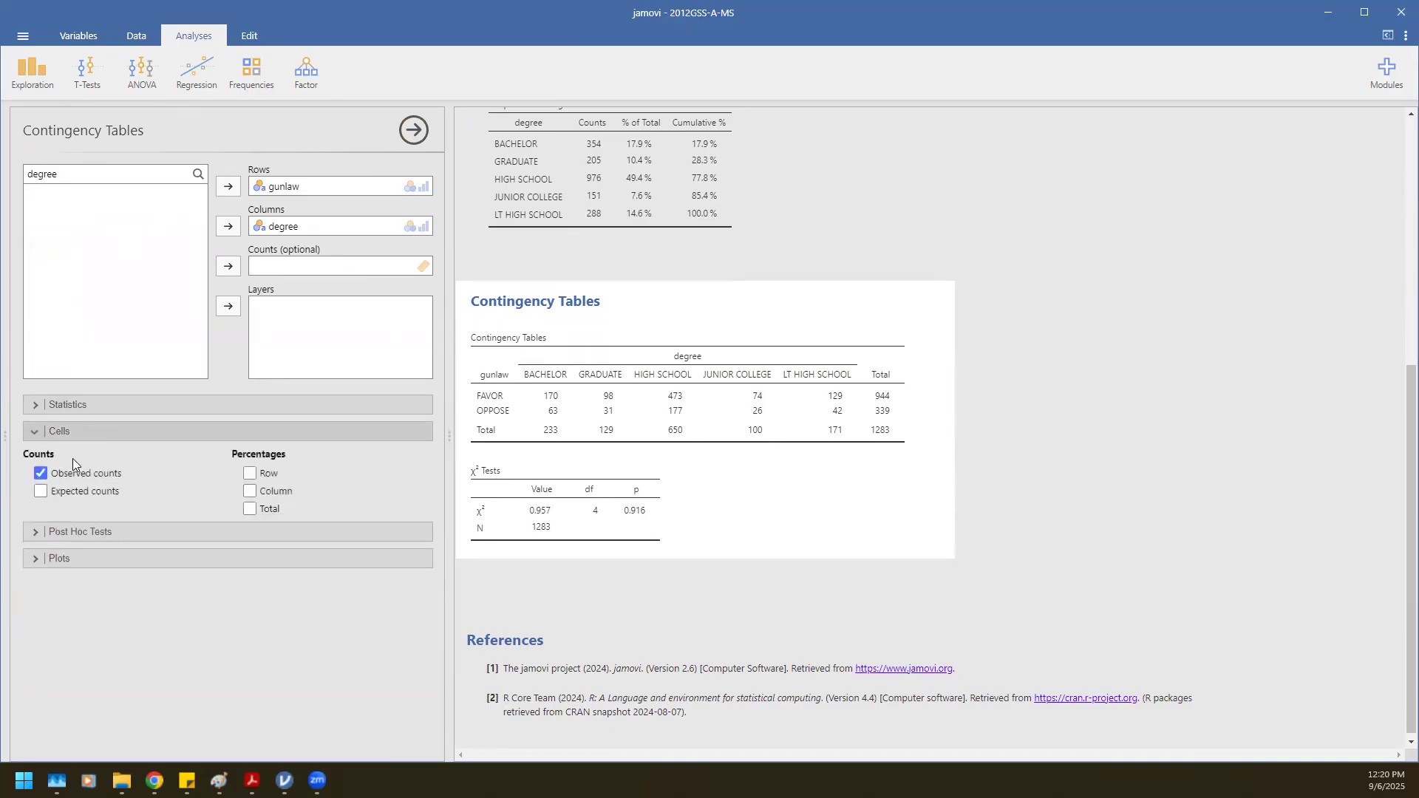
pyautogui.click(249, 492)
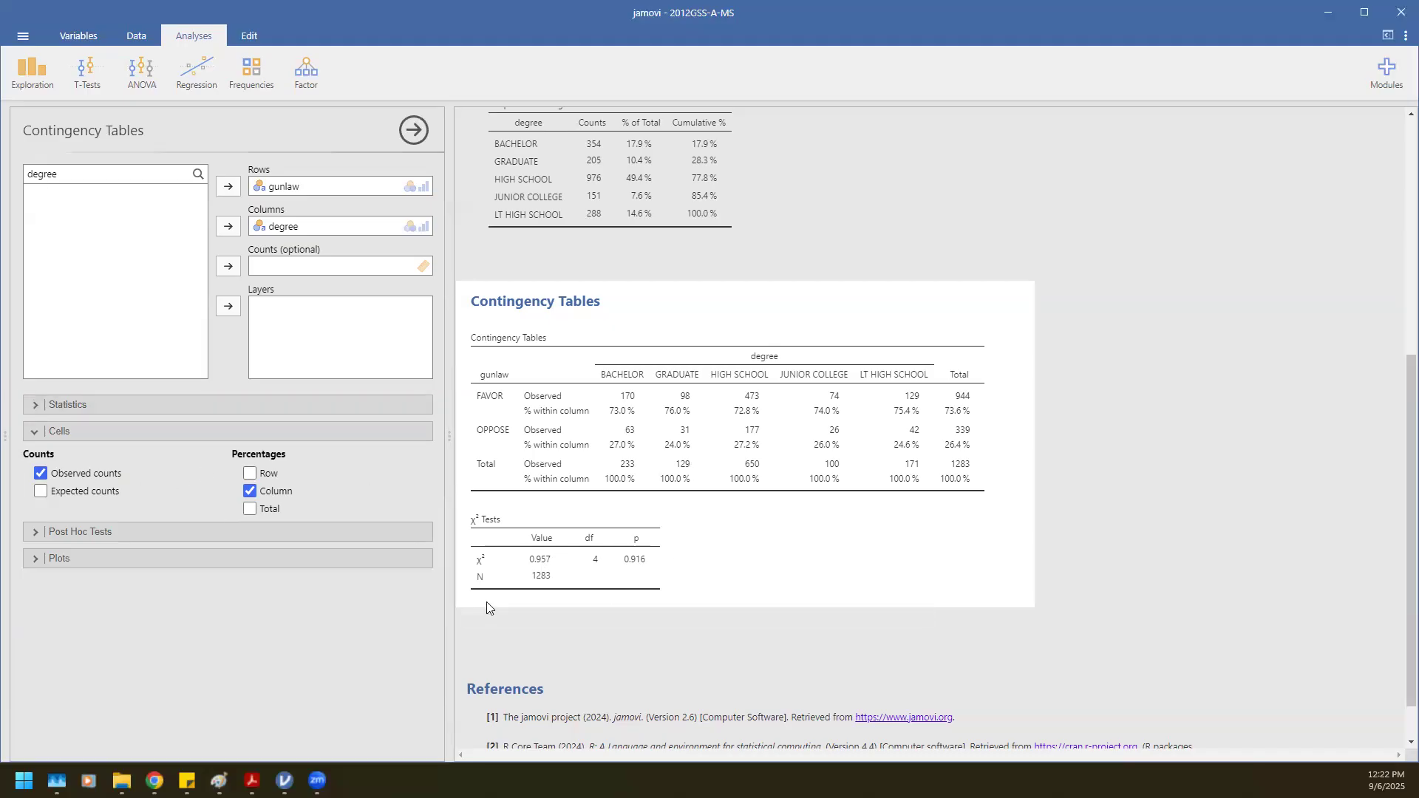
# Turn the χ² test off and back on under Statistics, then select the contingency tables output.
pyautogui.click(31, 407)
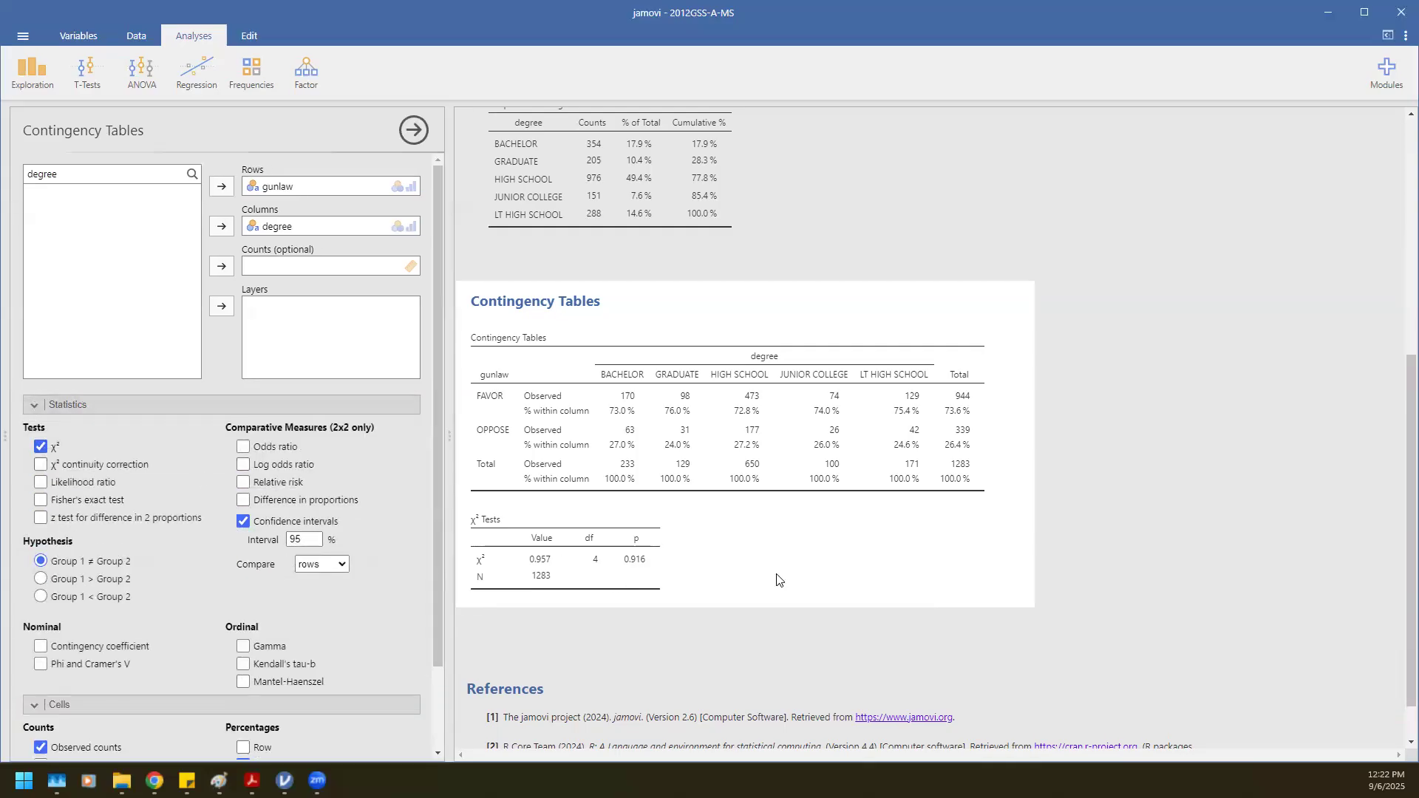
pyautogui.click(40, 447)
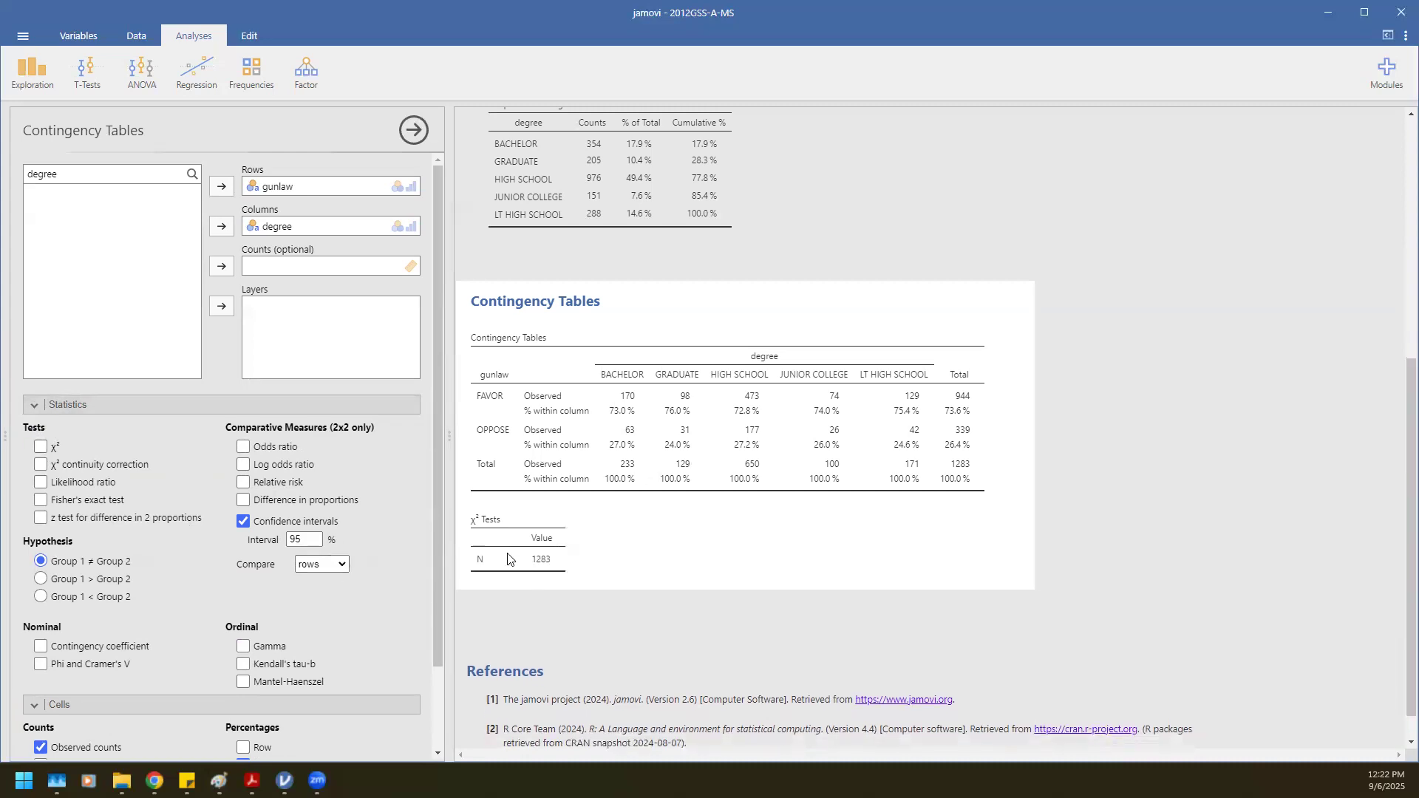
pyautogui.click(44, 448)
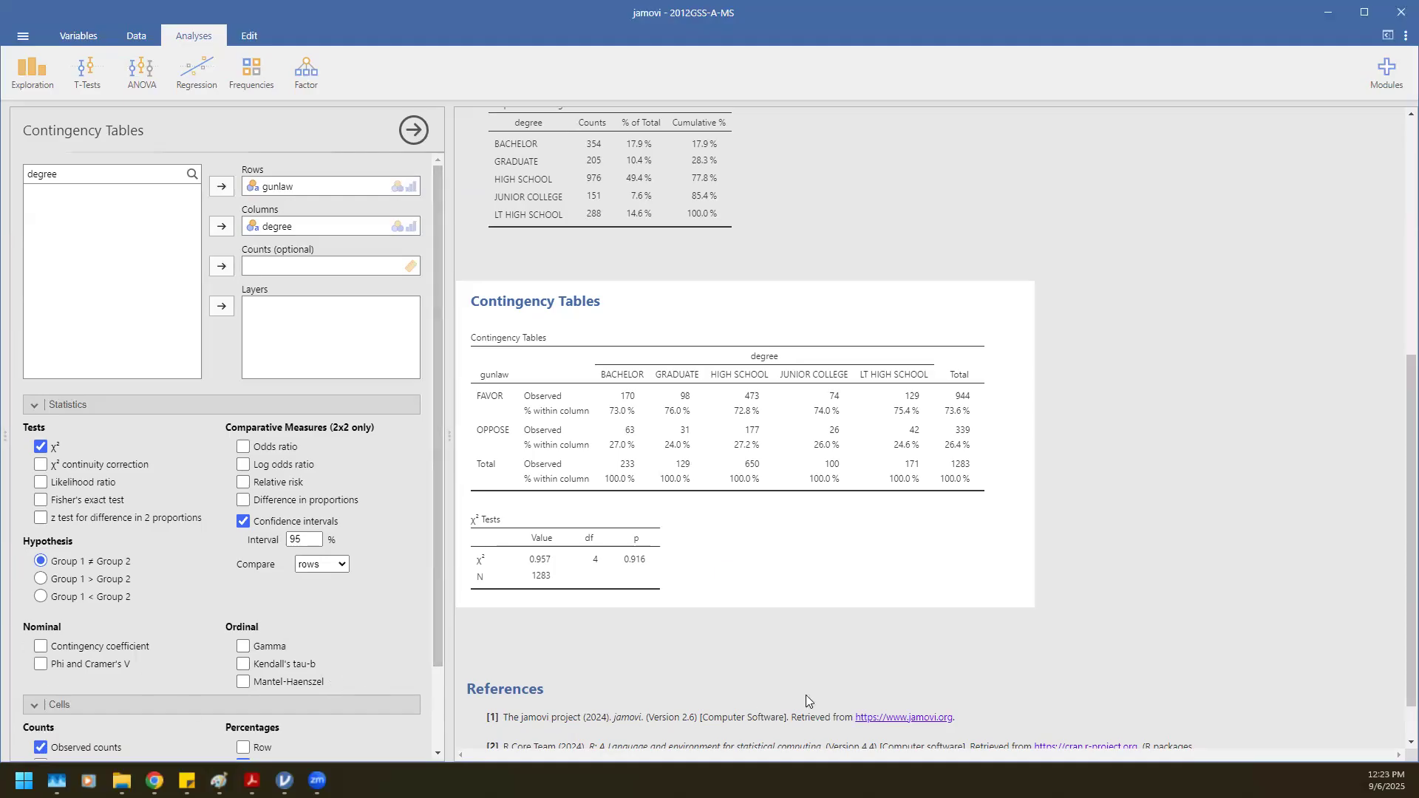
pyautogui.click(977, 595)
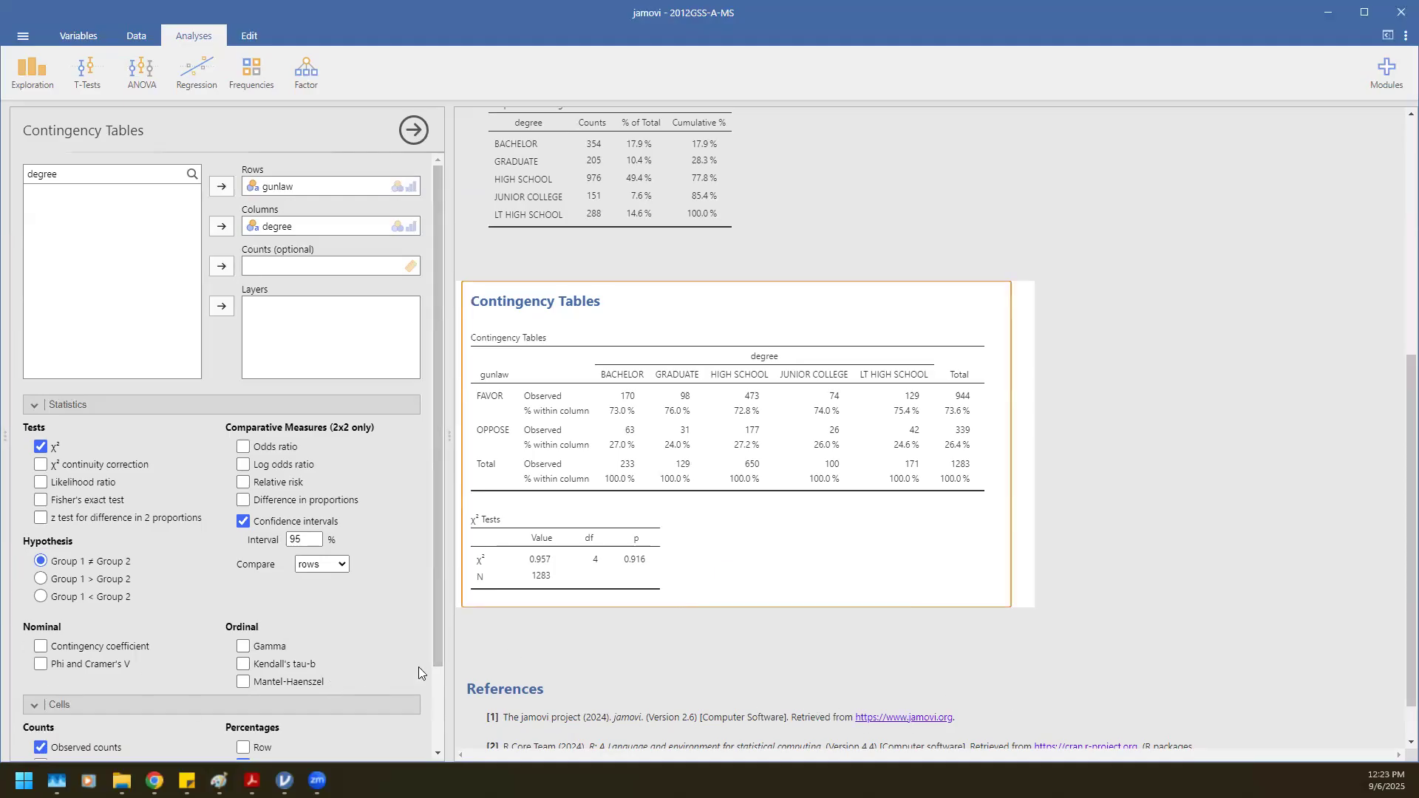